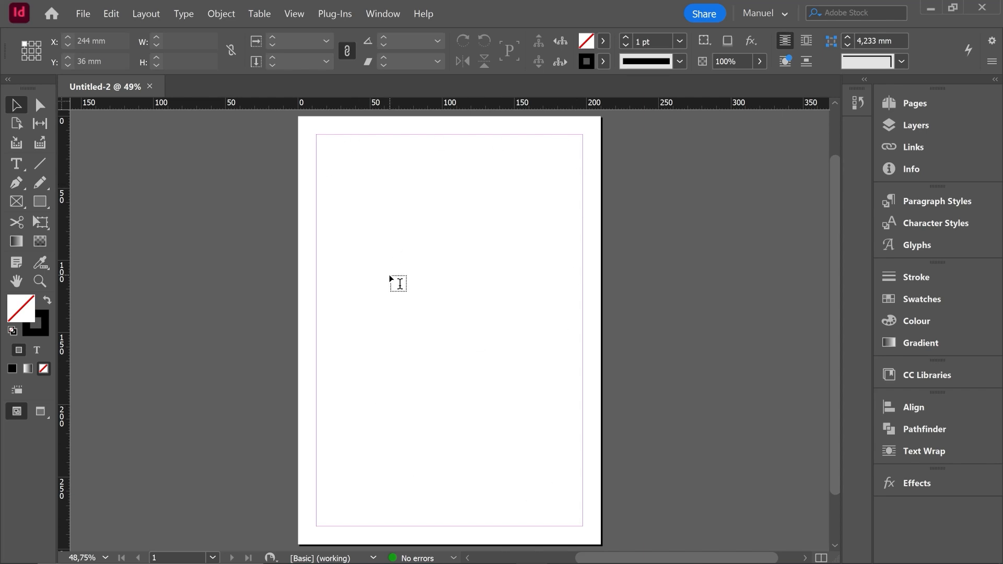
Step: Draw a text frame spanning the page margins and fill it with placeholder text
key("t")
left_click_drag(318, 137, 582, 526)
right_click(329, 147)
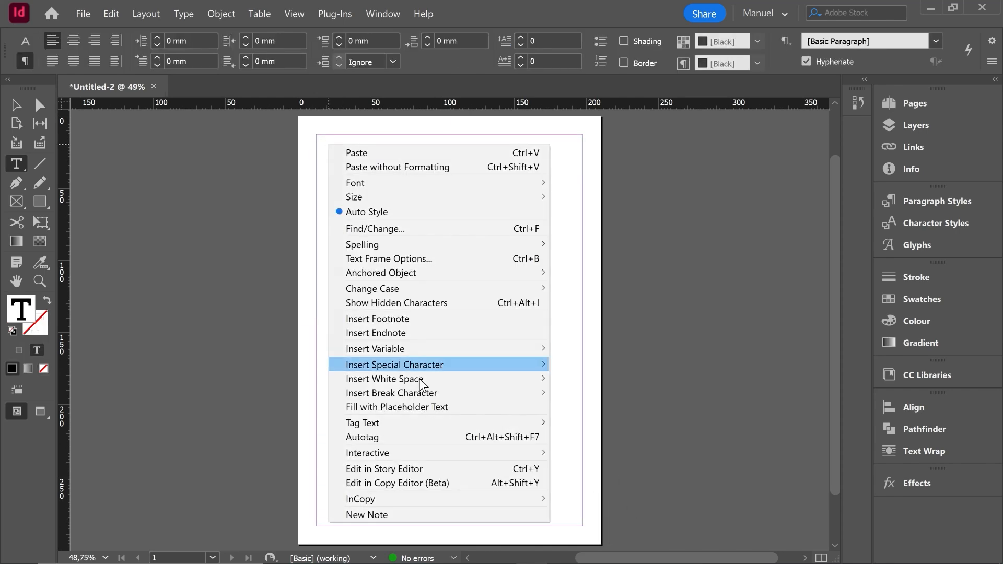
left_click(439, 409)
scroll(445, 132, "up", 1)
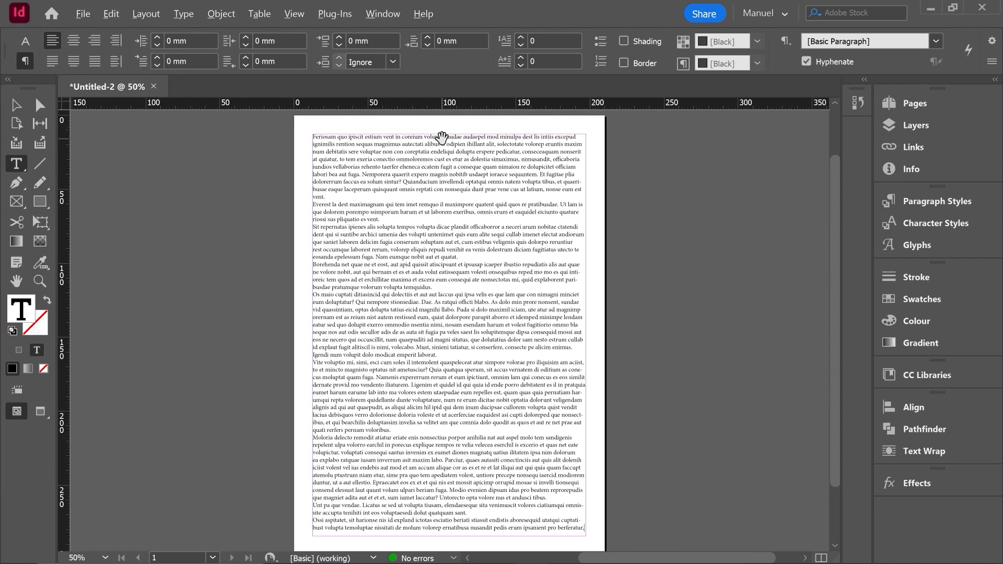
scroll(445, 132, "up", 3)
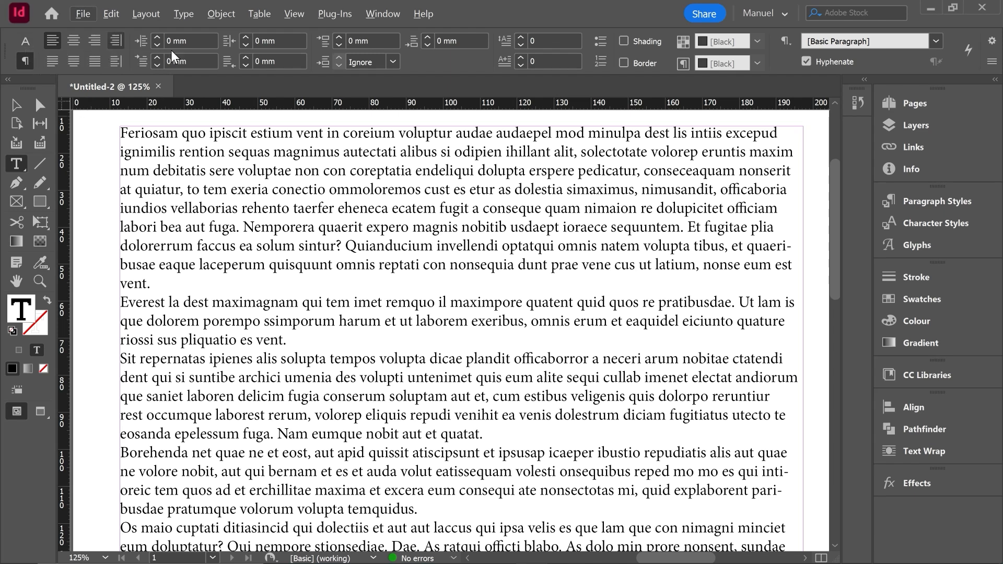
Step: Display the paragraph formatting controls and show the hidden characters in the text
left_click(25, 43)
left_click(25, 61)
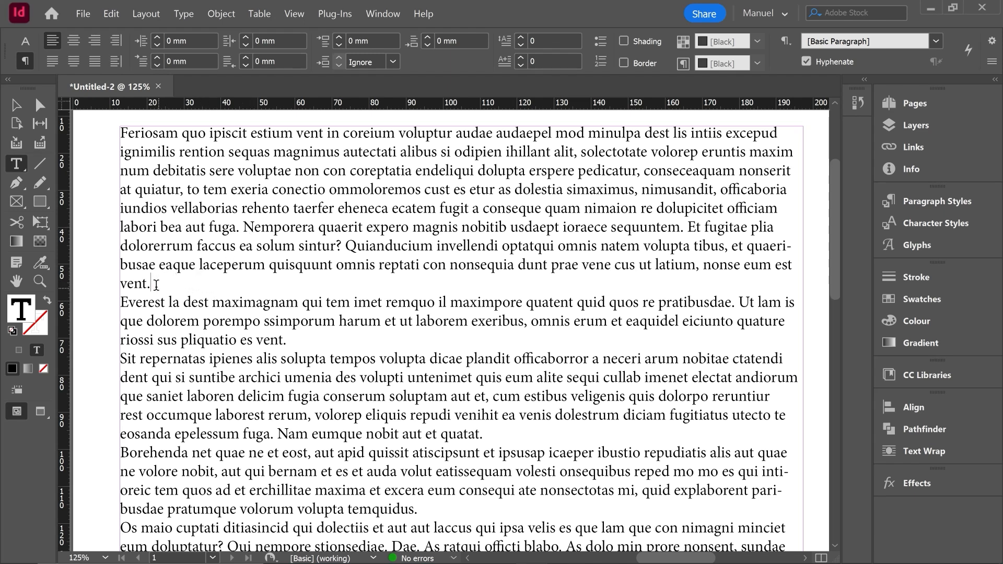
left_click(183, 14)
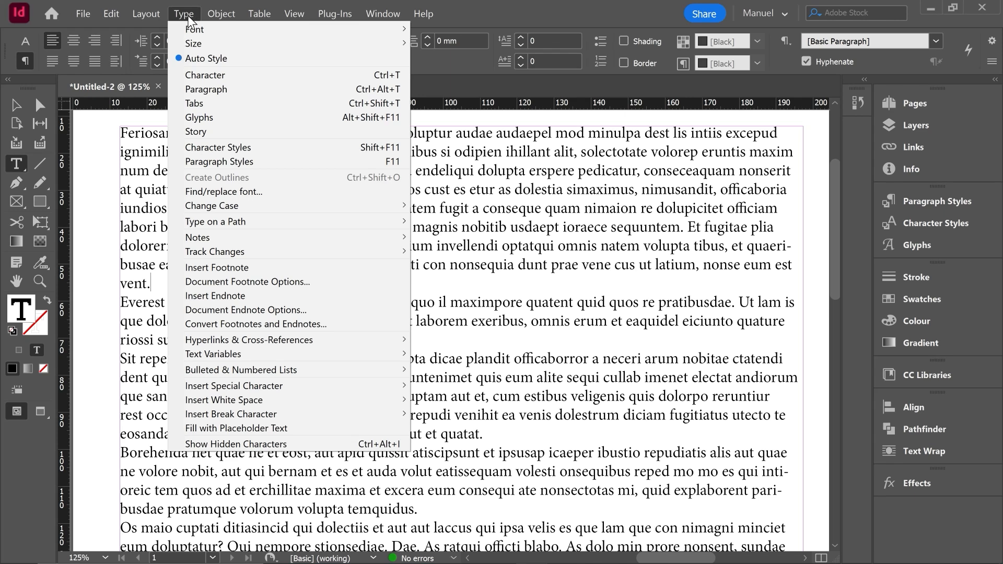
left_click(264, 445)
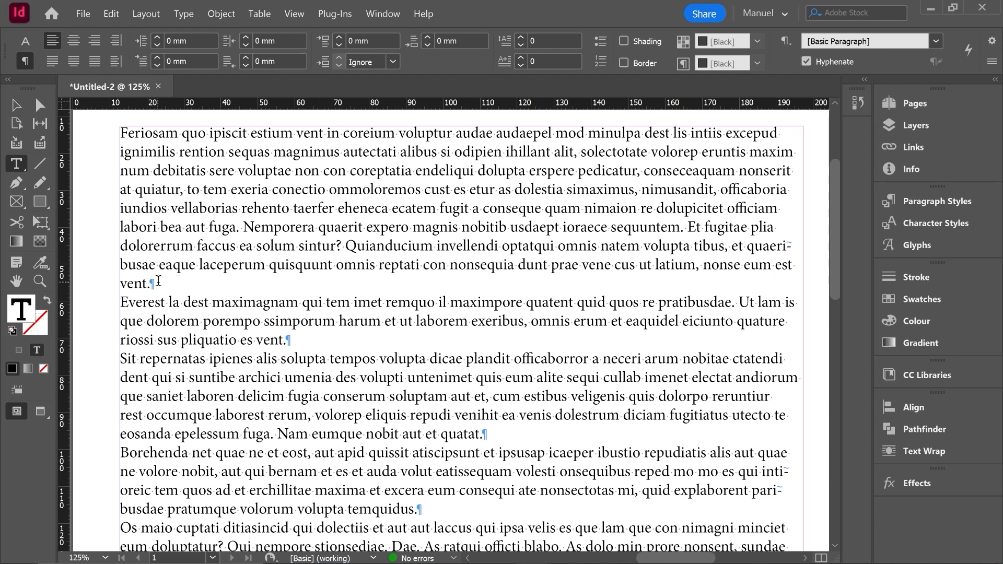
Step: Replace the paragraph return between "vent." and "Everest" with a forced line break, and check by selection that both blocks form one paragraph
left_click(121, 302)
key("BackSpace")
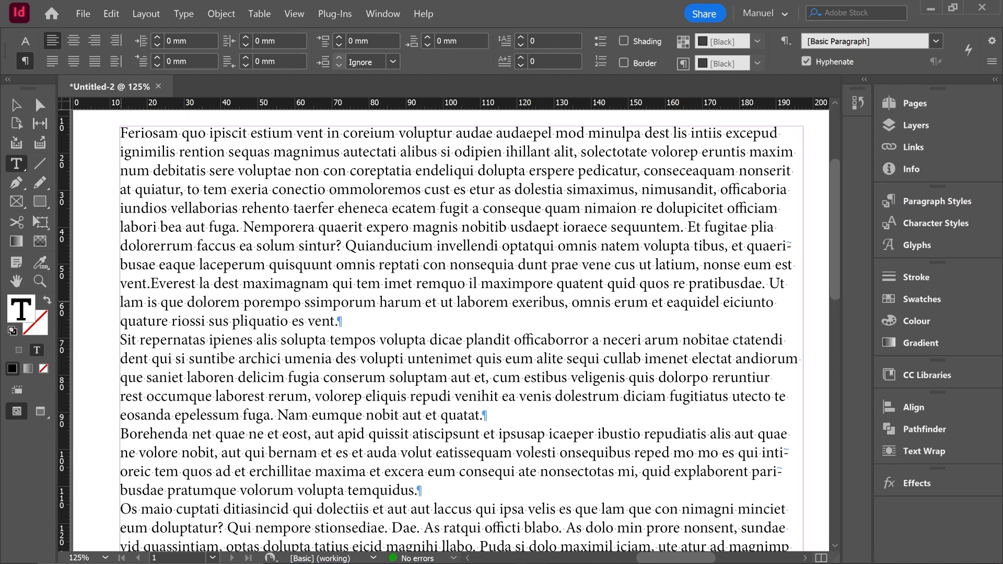
key("Return")
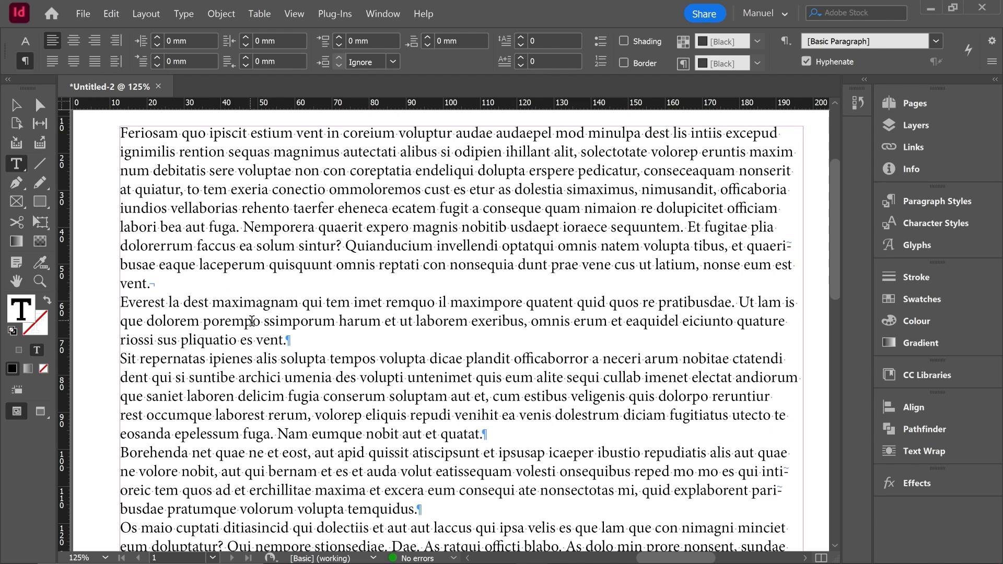
mouse_move(284, 341)
left_mouse_down()
mouse_move(211, 307)
mouse_move(119, 133)
left_mouse_up()
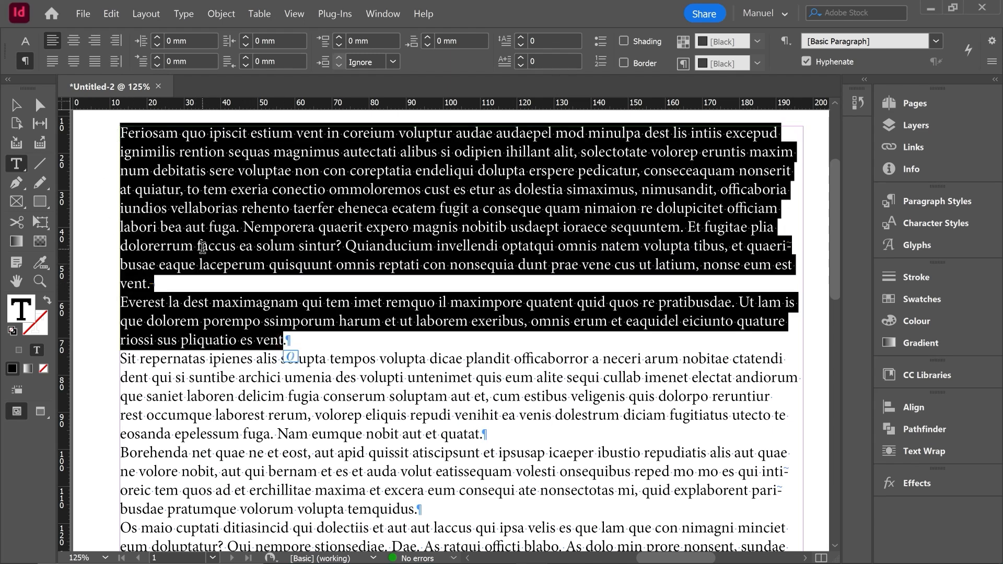
left_click(171, 285)
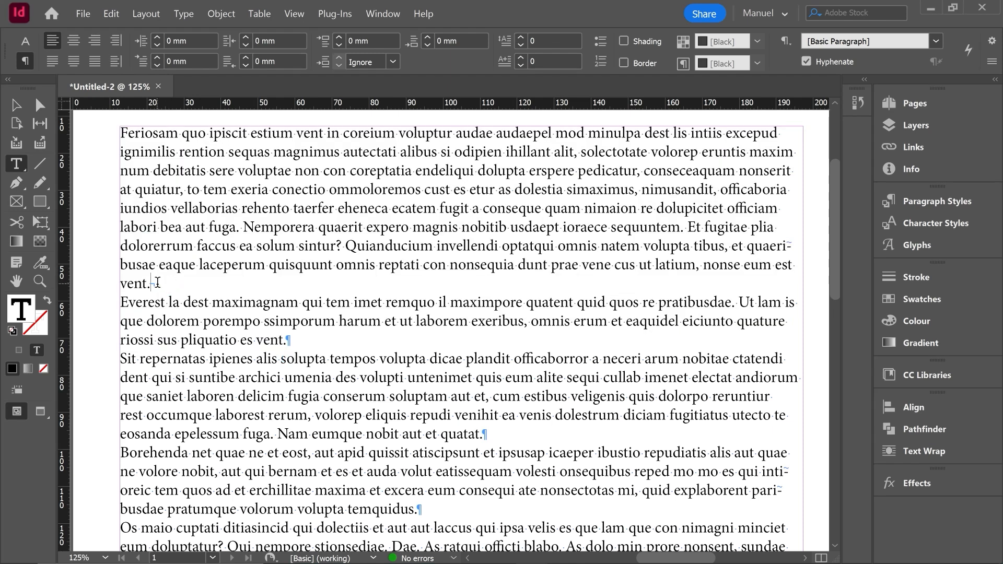
Step: Look up the Forced Line Break option among the break characters that can be inserted
left_click(185, 16)
mouse_move(277, 415)
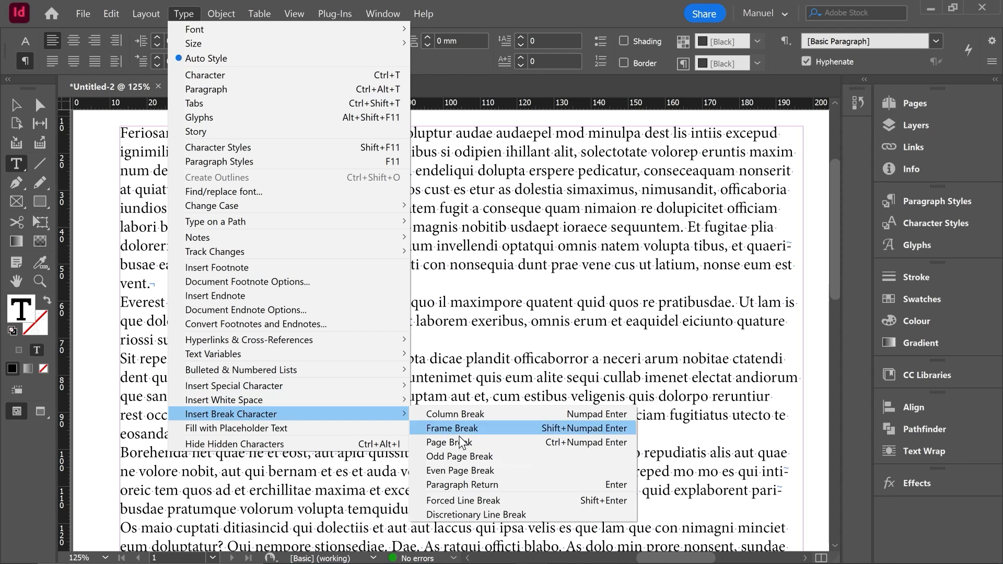
left_click(598, 503)
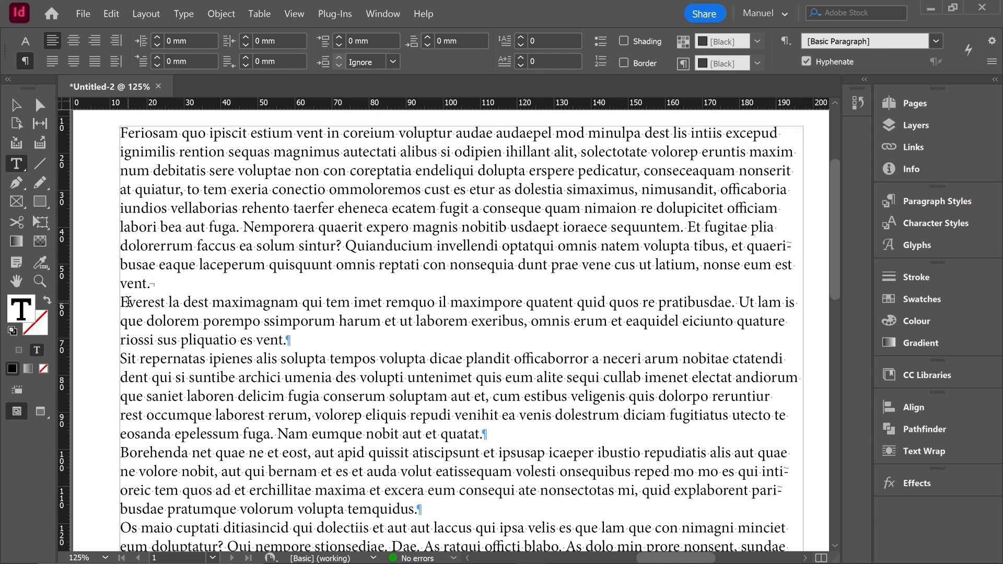
Step: Delete the forced line break between "vent." and "Everest"
key("BackSpace")
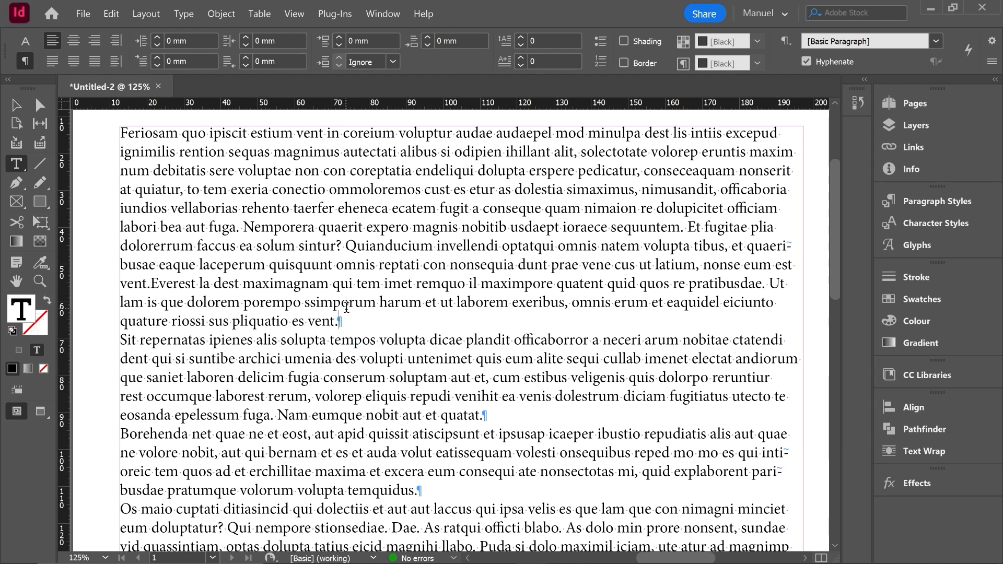
left_click(187, 14)
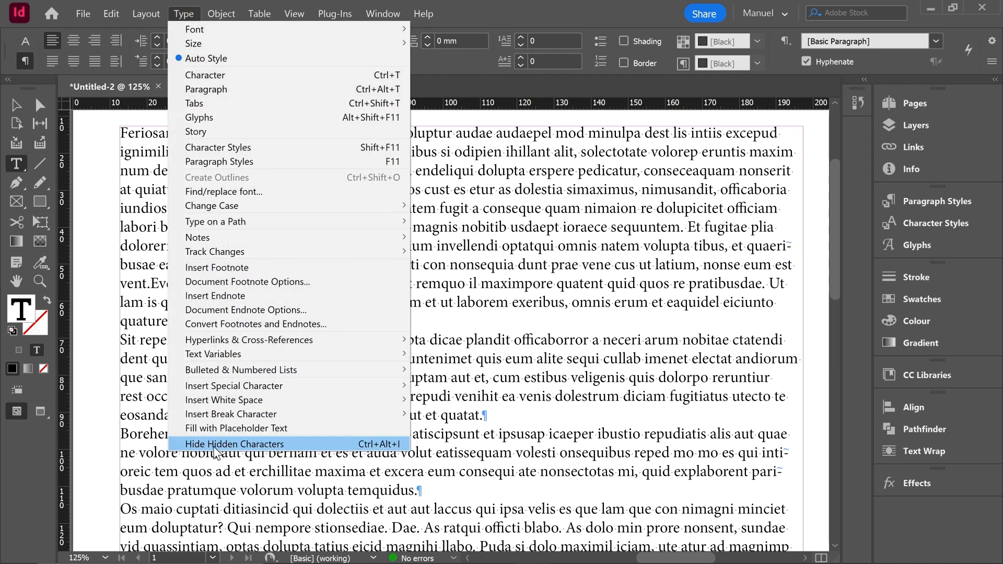
left_click(188, 13)
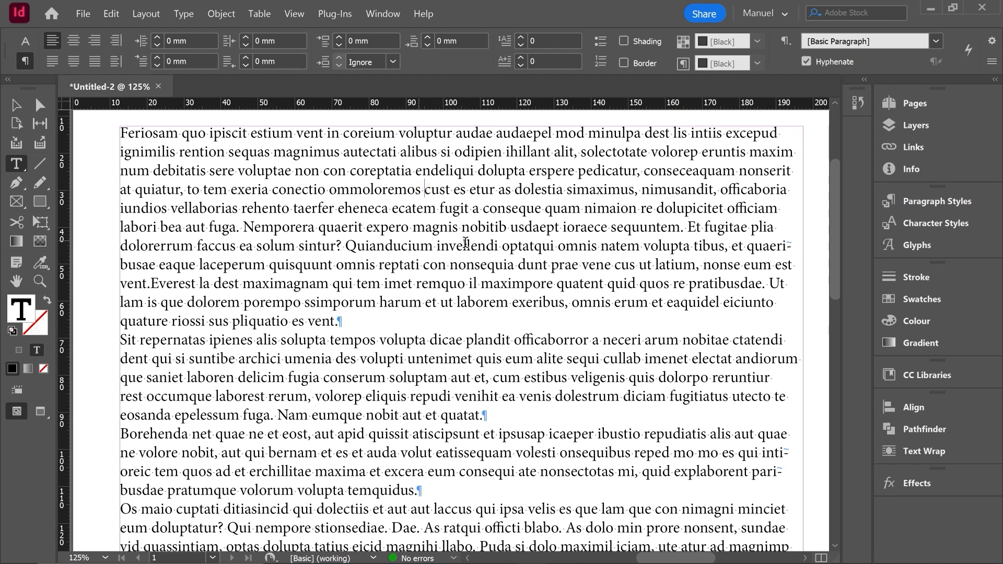
Step: Centre-align the first paragraph, beginning "Feriosam quo"
left_click(535, 268)
left_click(202, 227)
left_click(73, 40)
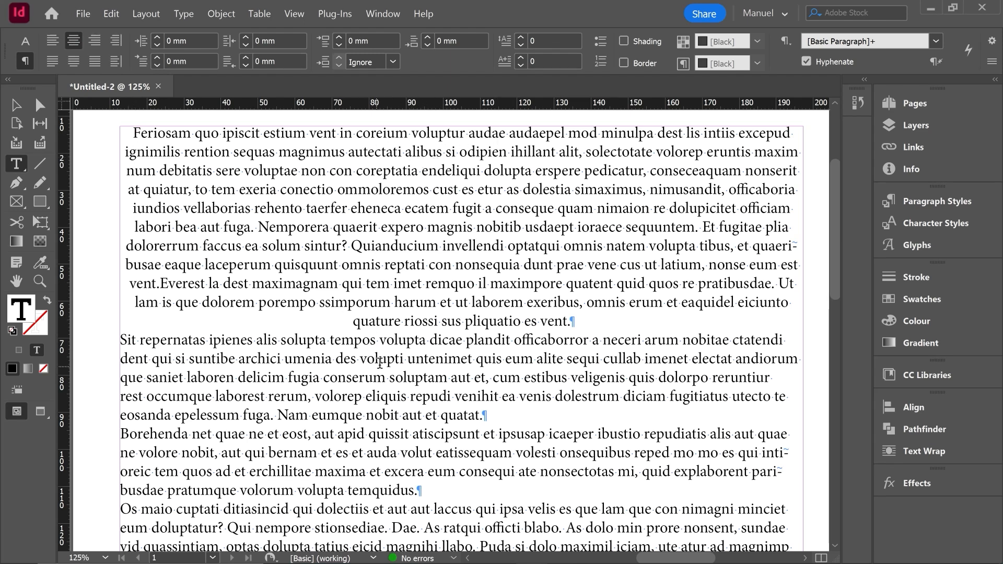
Step: Justify all lines of the second paragraph, beginning "Sit repernatas", and right-align the third, beginning "Borehenda"
left_click(247, 378)
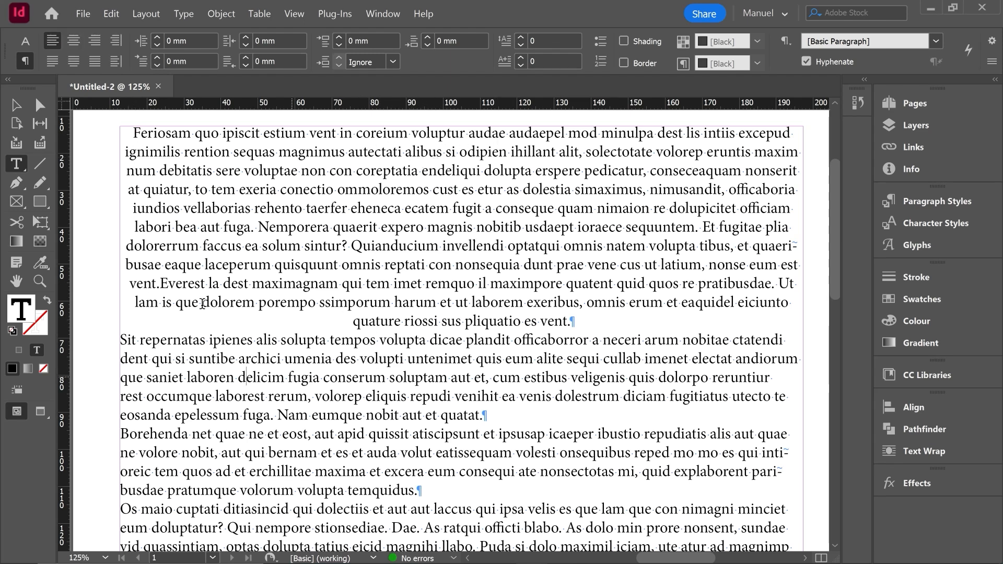
left_click(95, 62)
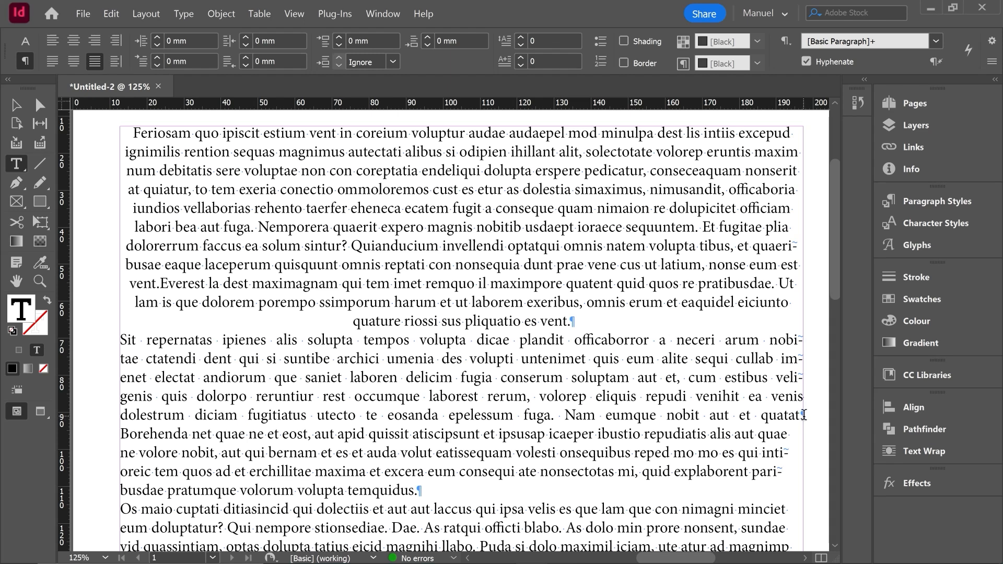
scroll(440, 300, "down", 3)
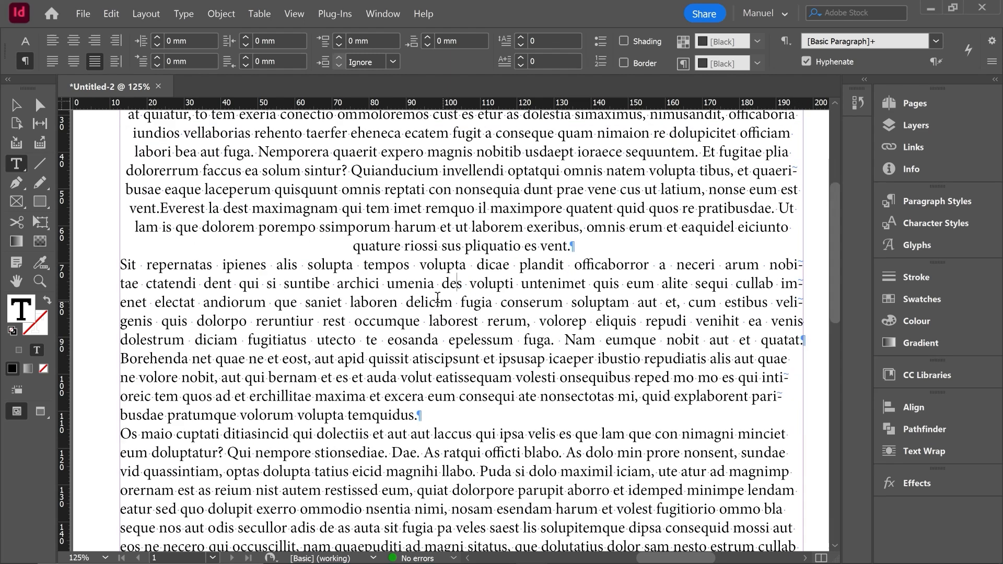
left_click(425, 359)
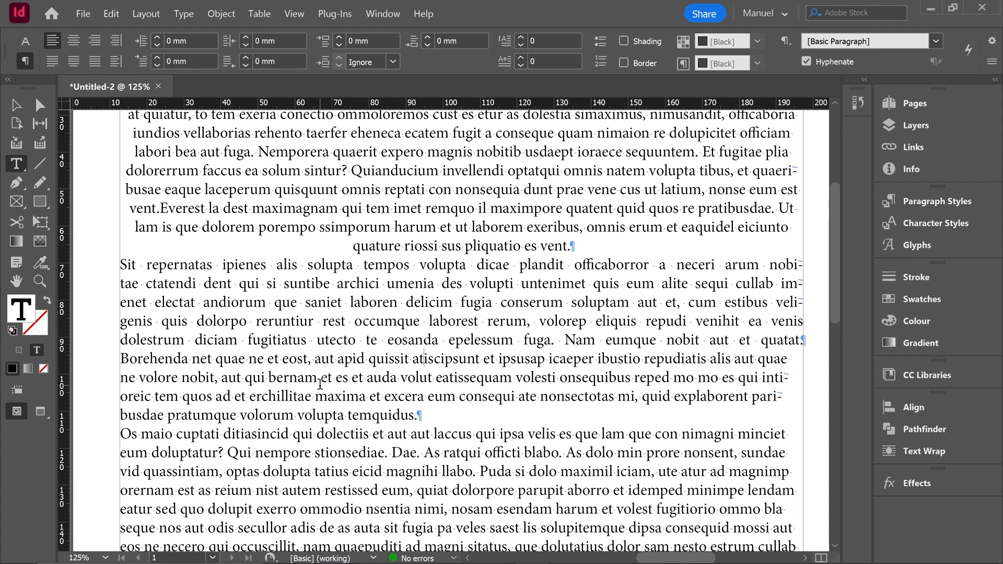
left_click(95, 44)
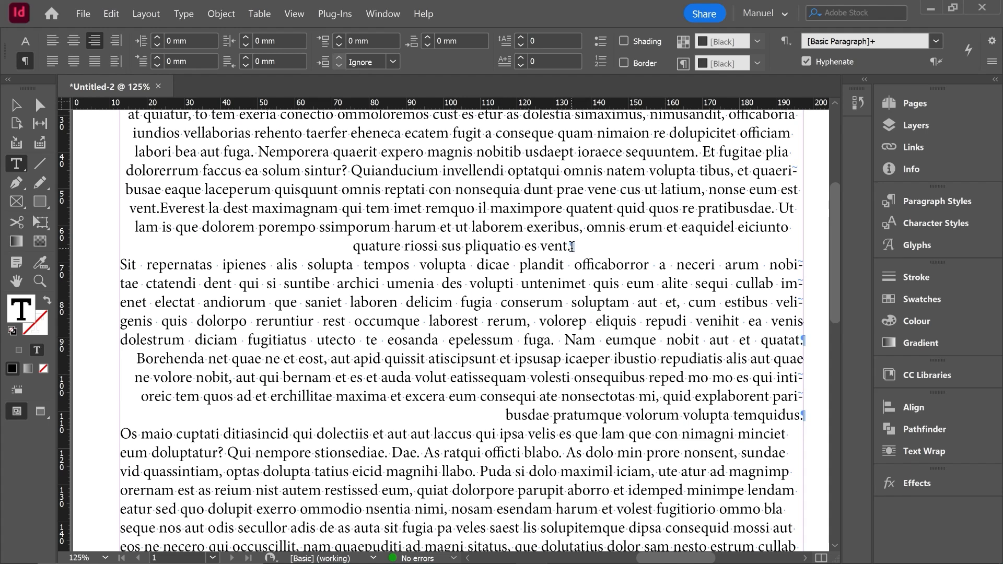
Step: Set the left indent of the first paragraph to 6 mm
scroll(193, 231, "up", 3)
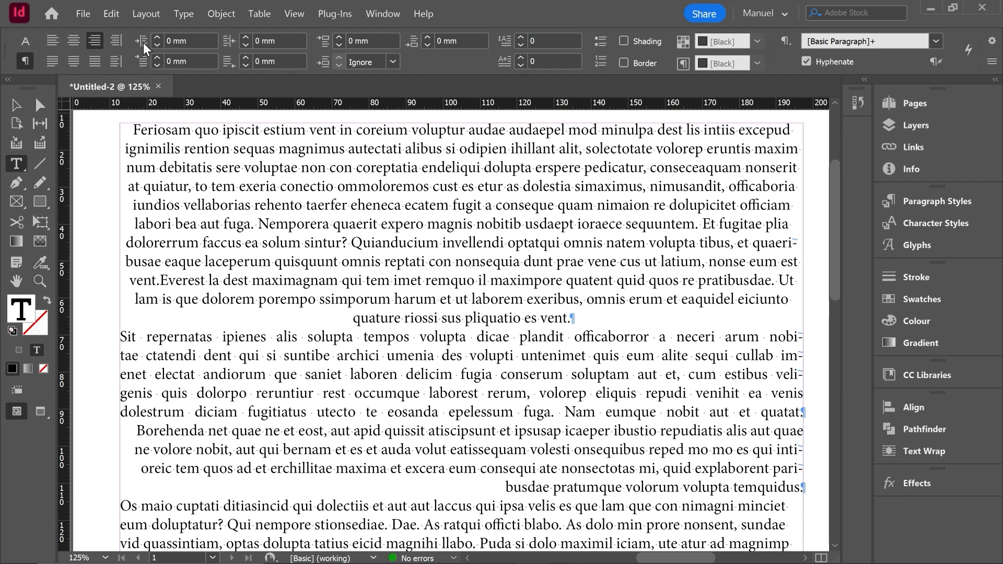
left_click(291, 167)
left_click(157, 36)
left_click(157, 36)
left_click(156, 36)
left_click(157, 36)
left_click(157, 37)
left_click(157, 37)
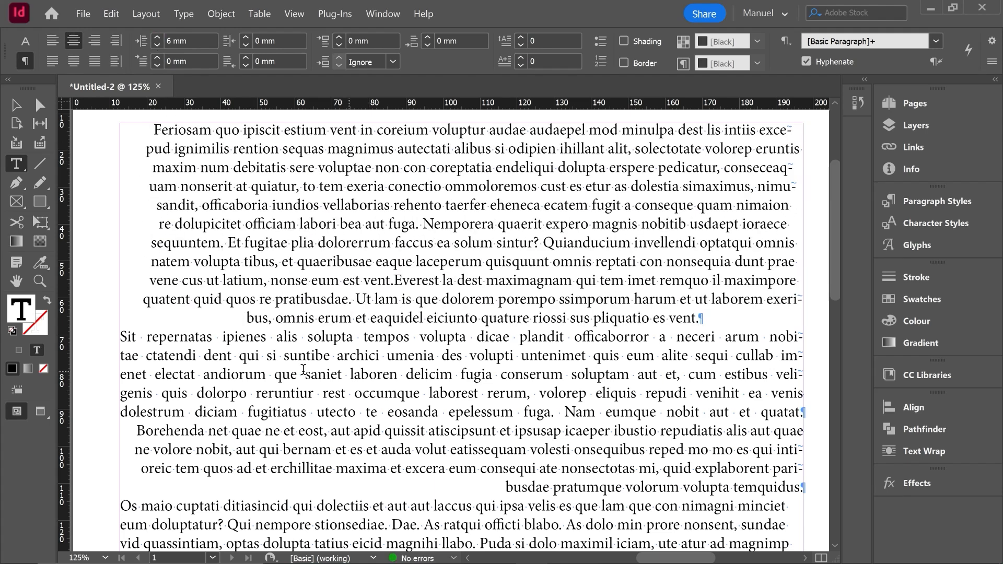
Step: Set the first line left indent of the second paragraph to 11 mm
left_click(226, 355)
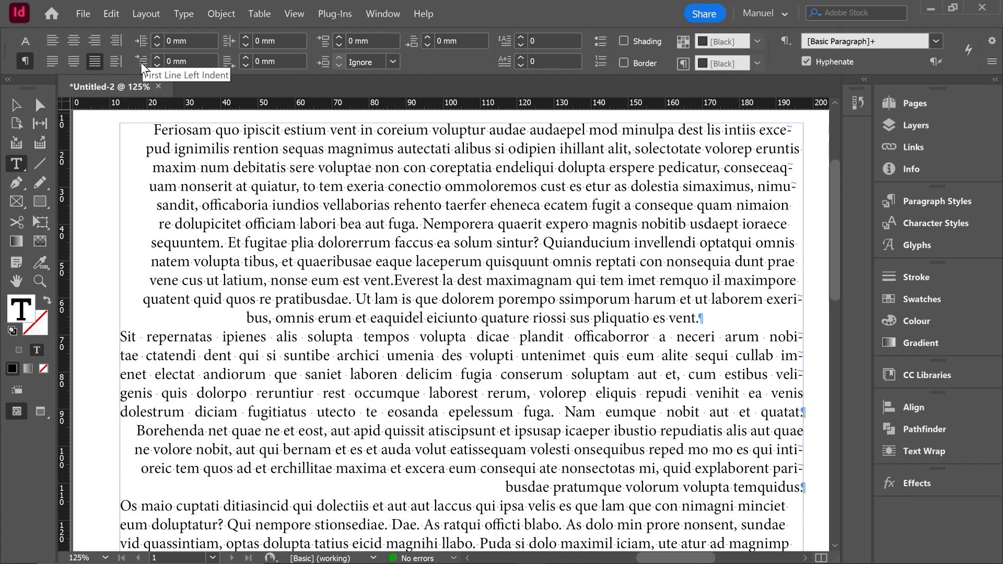
left_click(157, 56)
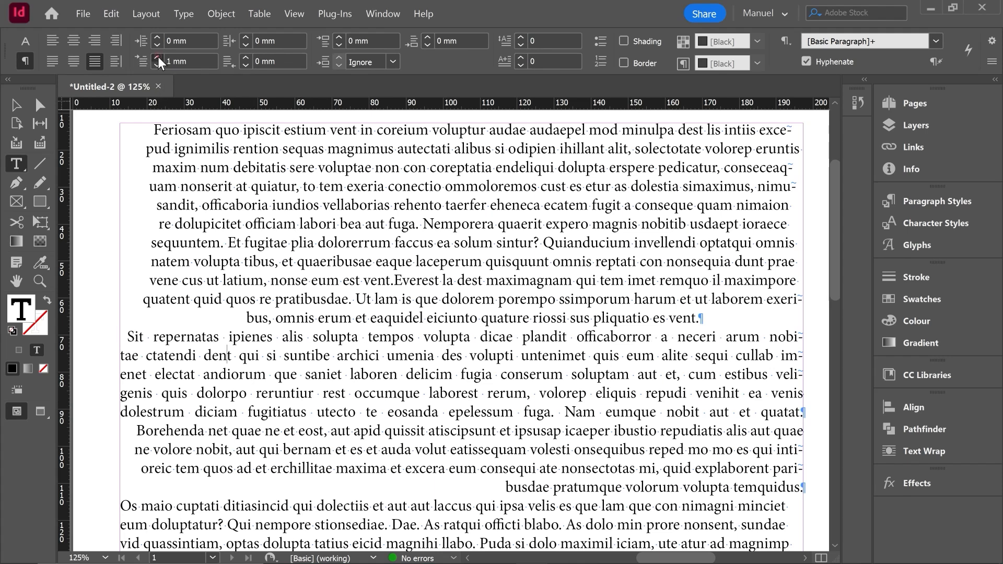
left_click(158, 57)
left_click(158, 57)
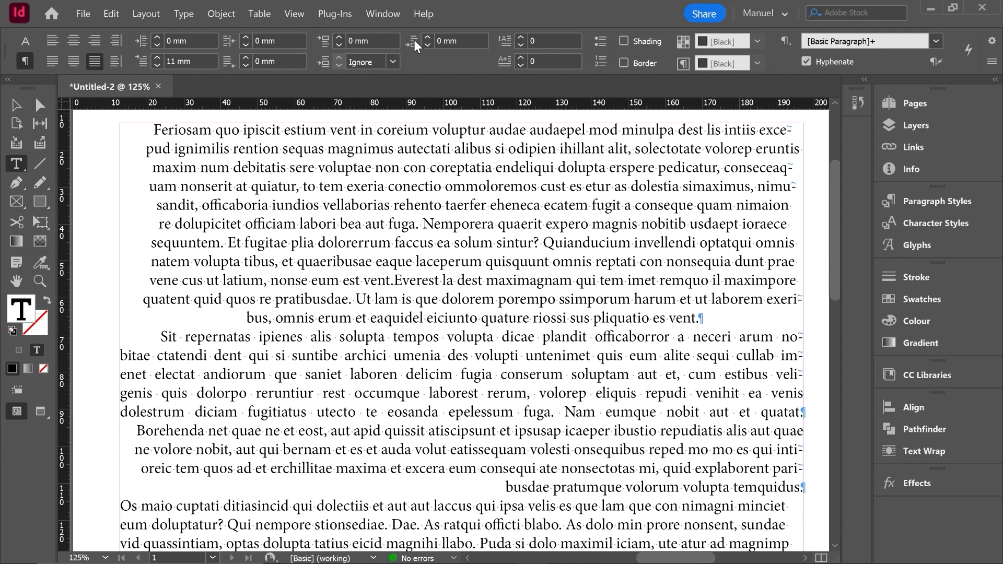
Step: Try a 5 mm space before the first paragraph and reset it to 0 mm
left_click(384, 166)
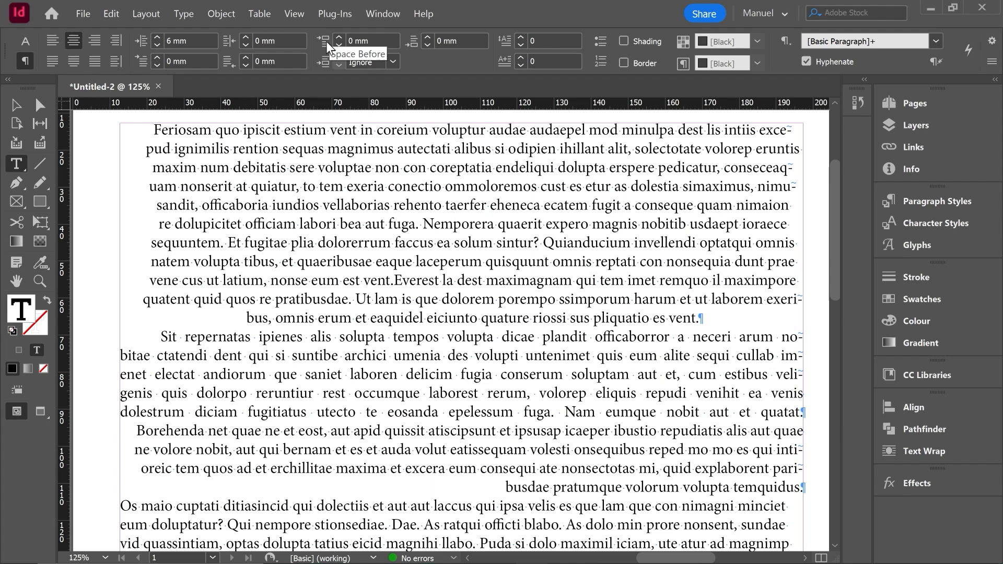
left_click(340, 38)
left_click(340, 37)
left_click(339, 38)
left_click(339, 37)
left_click(339, 38)
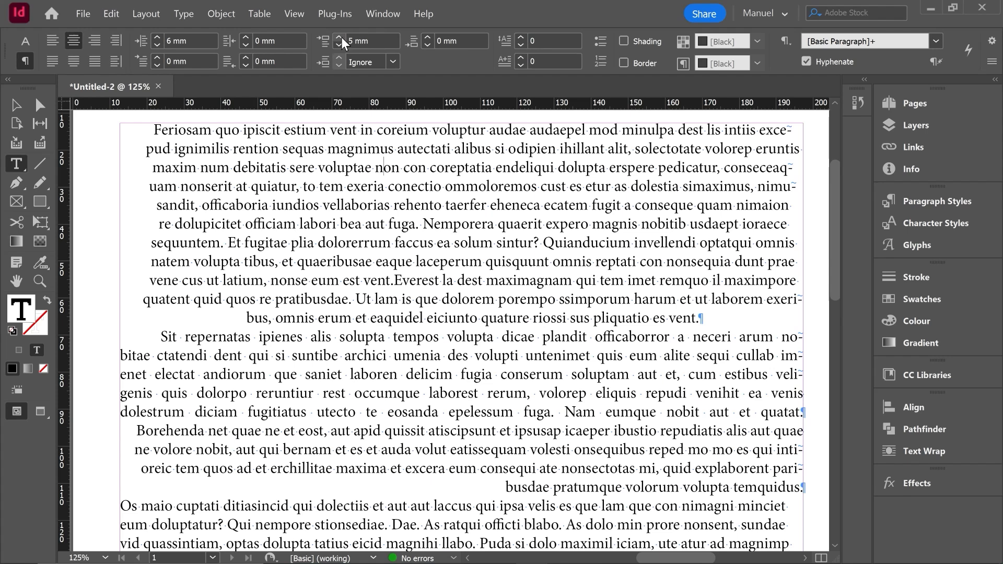
left_click(338, 45)
left_click(337, 45)
left_click(338, 45)
left_click(338, 45)
left_click(338, 45)
Step: Set the space before the second paragraph, beginning "Sit repernatas", to 10 mm
left_click(368, 337)
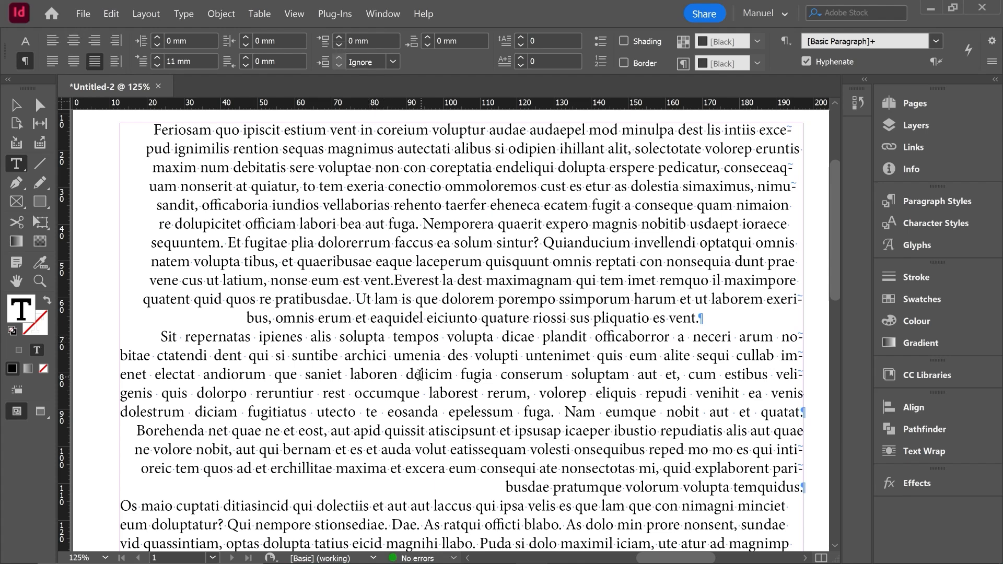
left_click(338, 38)
left_click(339, 38)
left_click(338, 37)
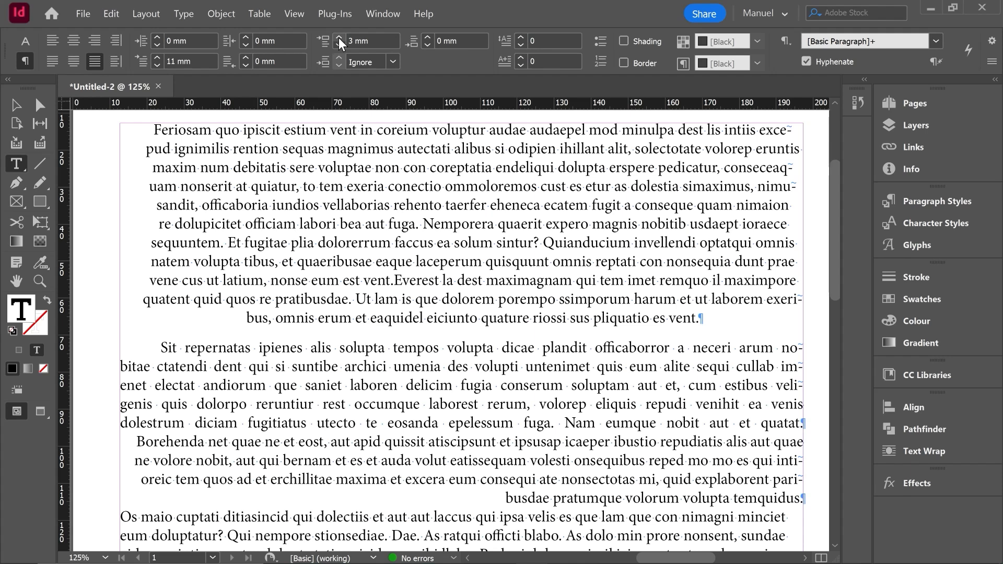
left_click(339, 37)
left_click(338, 38)
left_click(339, 38)
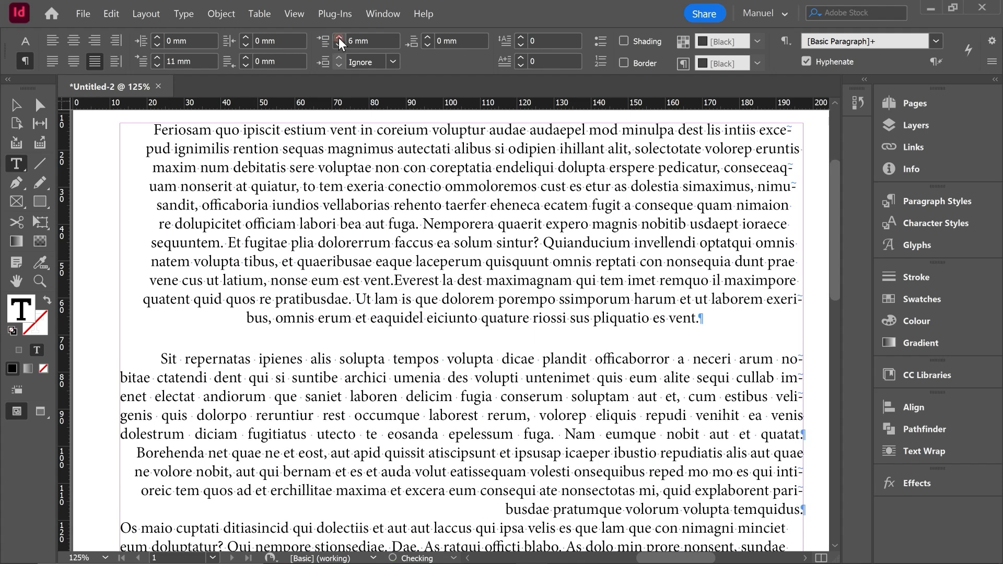
left_click(338, 38)
left_click(339, 37)
left_click(339, 38)
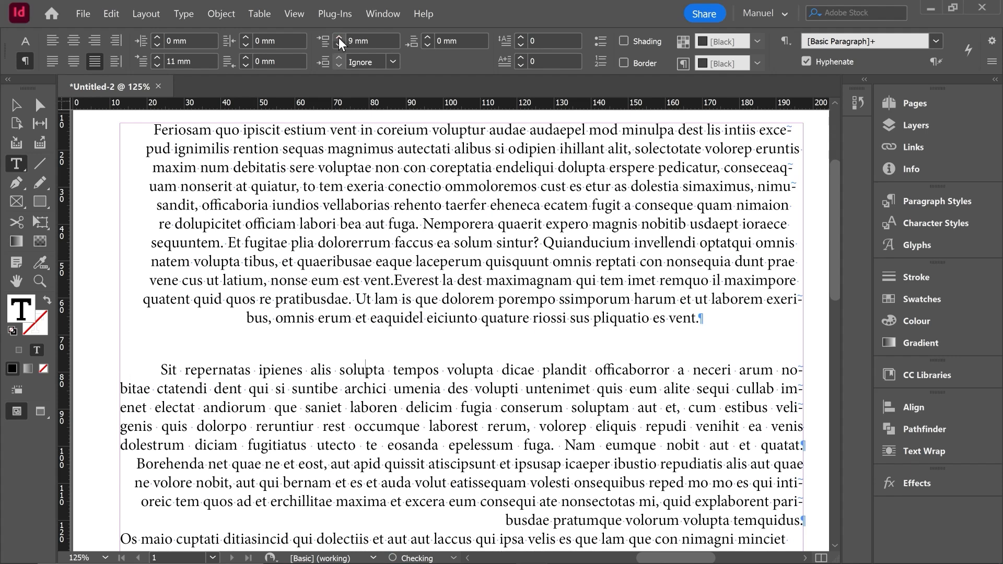
left_click(339, 38)
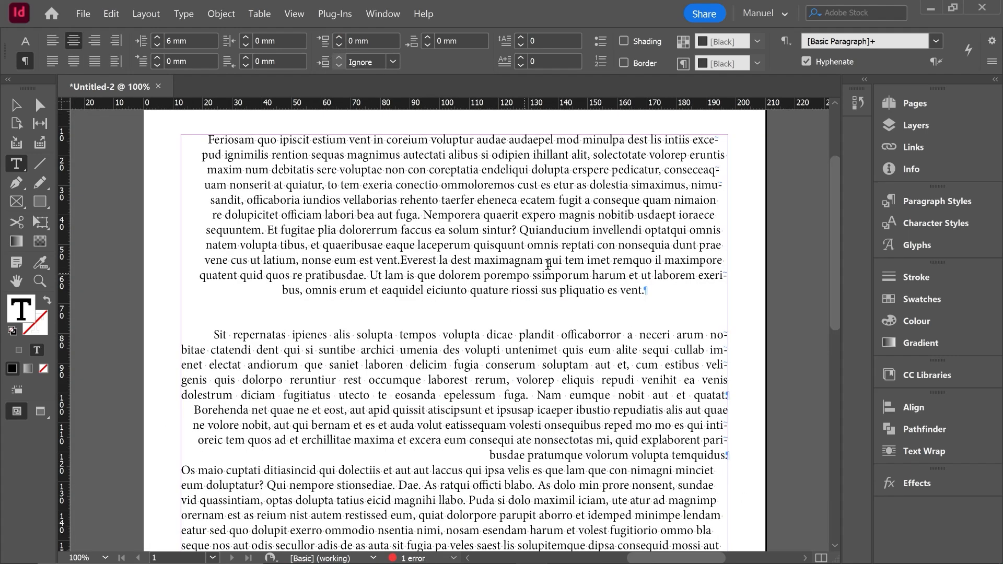
scroll(548, 265, "down", 8)
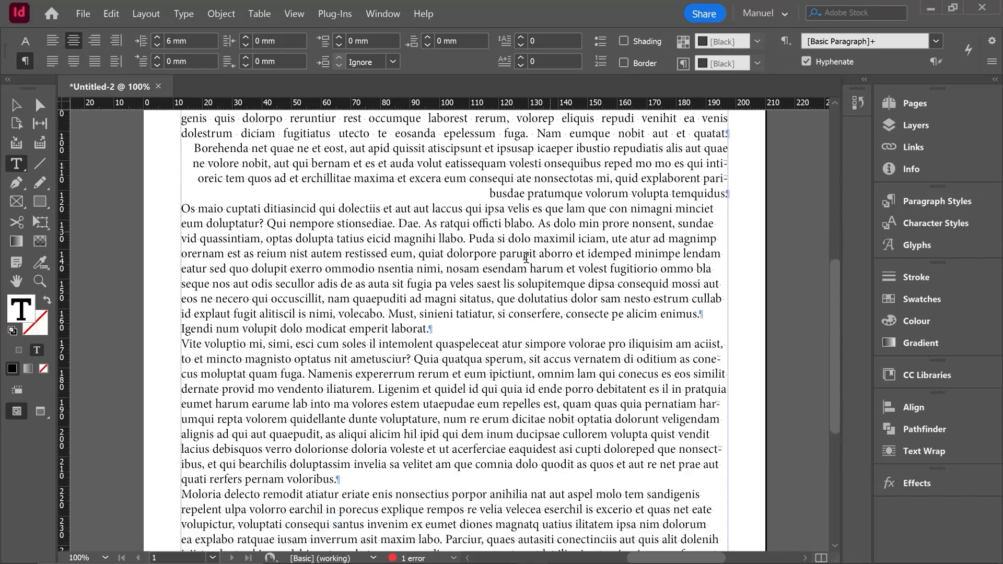
scroll(467, 274, "down", 1)
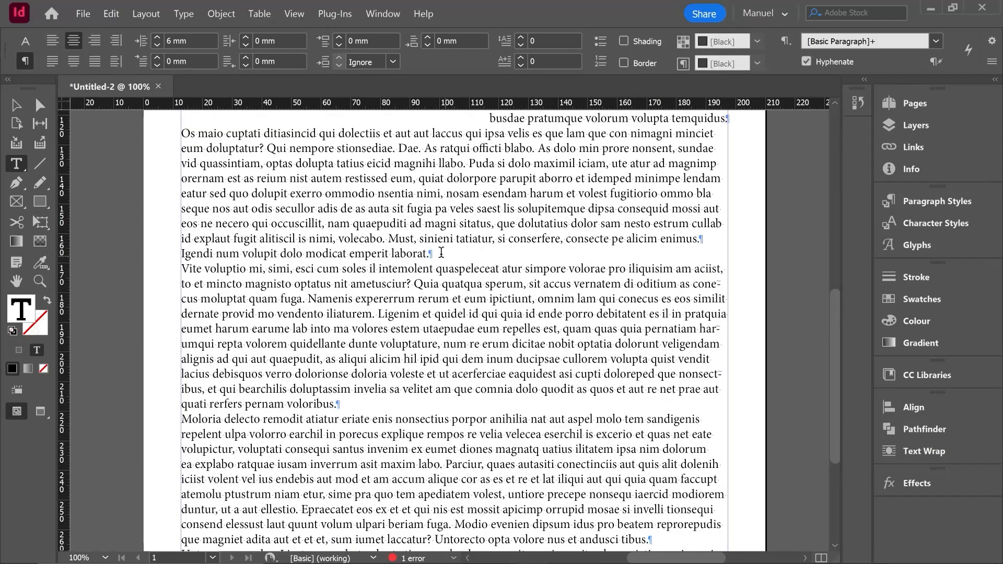
Step: Set the space between paragraphs using the same style to 6 mm for the paragraph beginning "Igendi num volupit"
left_click(443, 253)
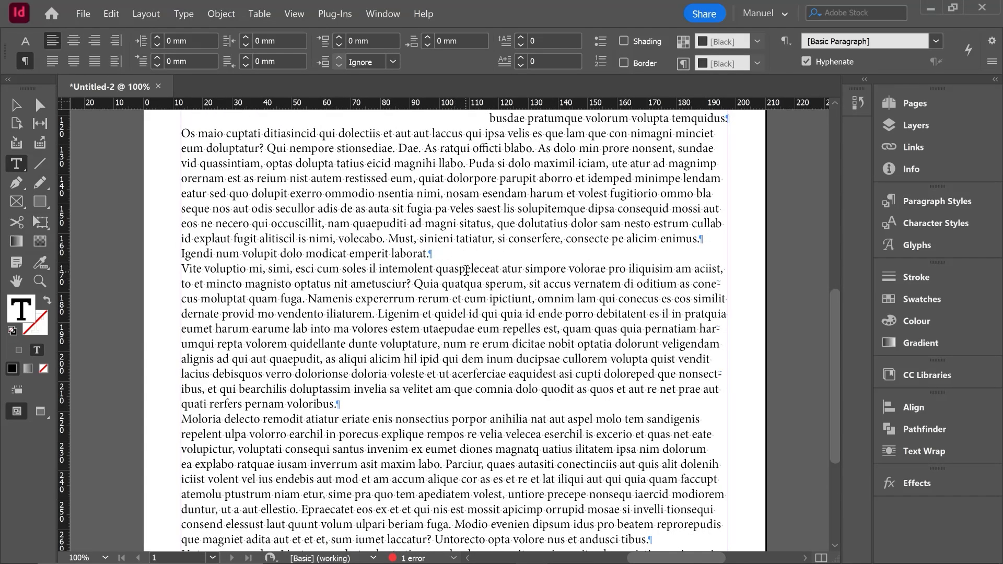
left_click(392, 62)
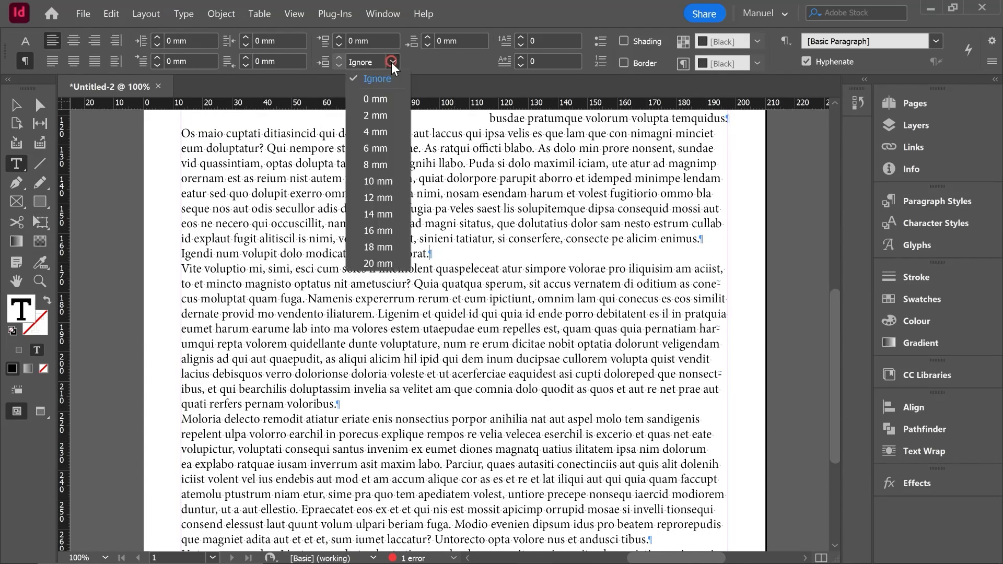
left_click(375, 146)
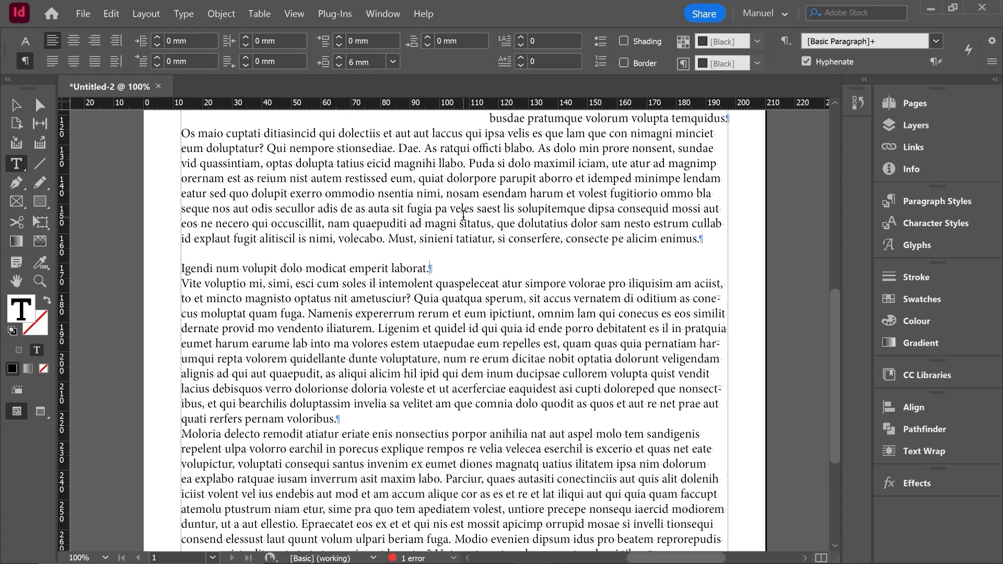
left_click(460, 193)
left_click(468, 219)
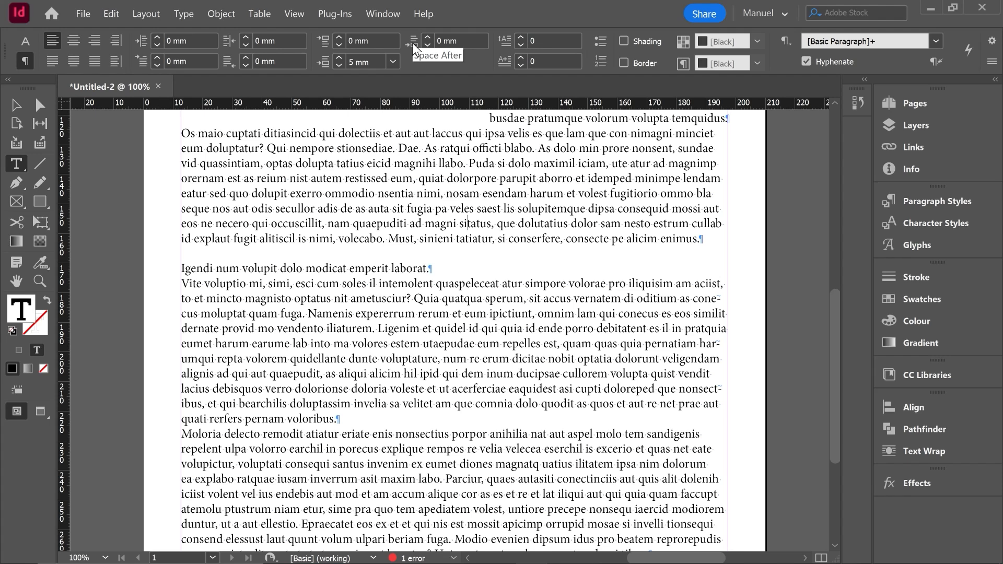
Step: Set the space after the paragraph beginning "Vite voluptio" to 12 mm
scroll(533, 287, "down", 3)
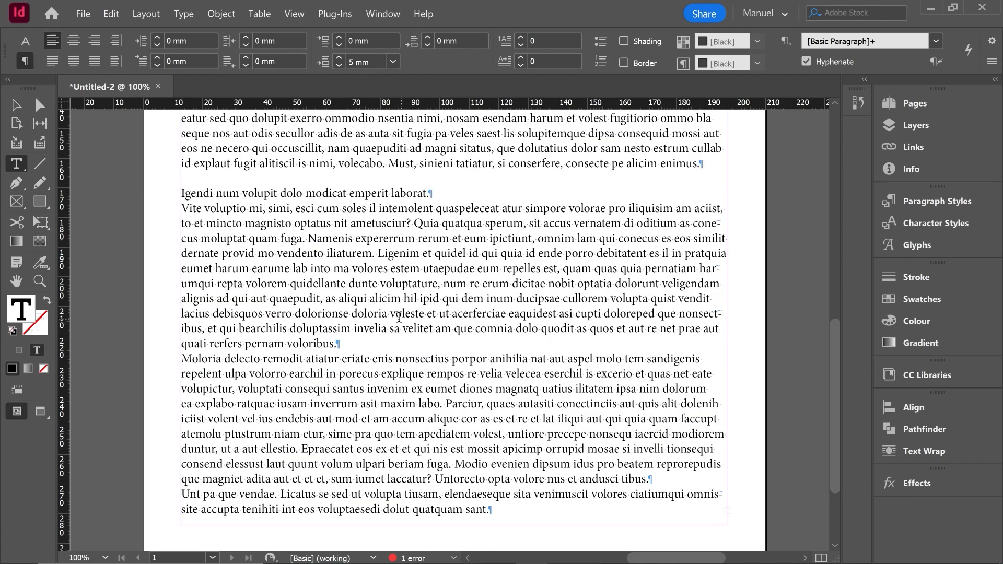
left_click(449, 253)
left_click(428, 37)
left_click(428, 36)
left_click(427, 36)
left_click(427, 36)
left_click(428, 37)
left_click(428, 37)
left_click(428, 36)
left_click(427, 36)
left_click(427, 36)
left_click(427, 37)
left_click(428, 37)
left_click(427, 36)
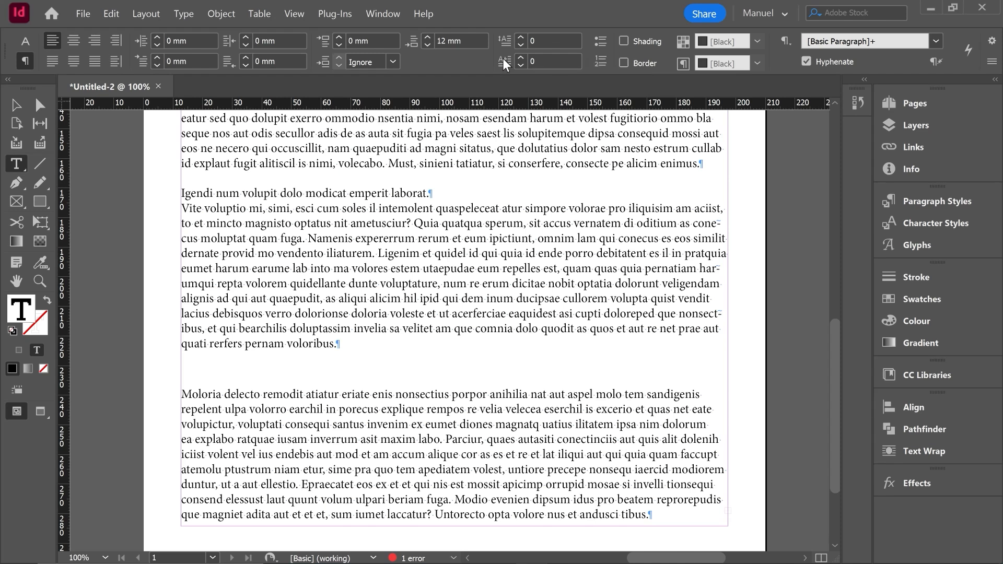
Step: Give the paragraph beginning "Moloria delecto" a drop cap 4 lines deep covering 7 characters
left_click(190, 394)
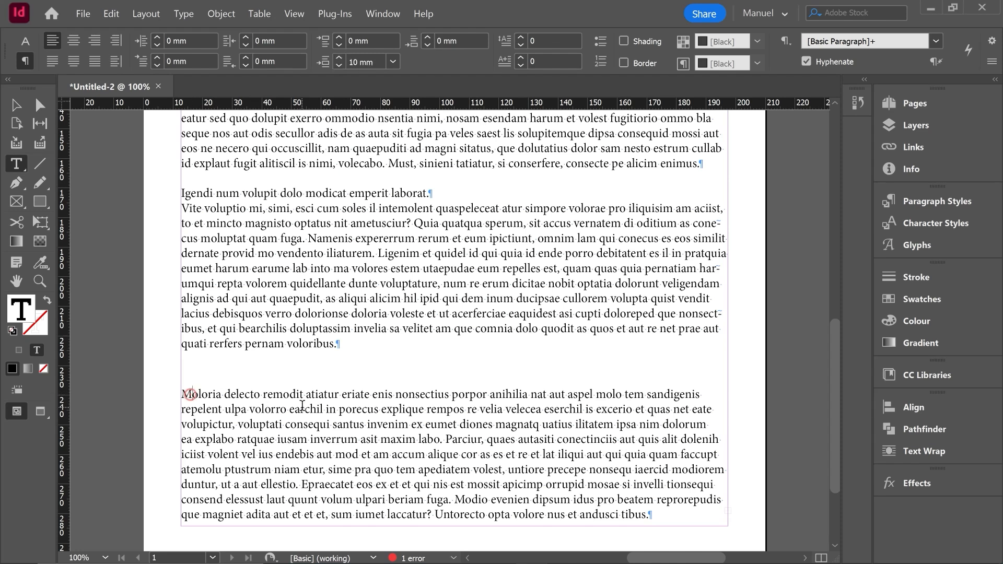
left_click(521, 38)
left_click(521, 38)
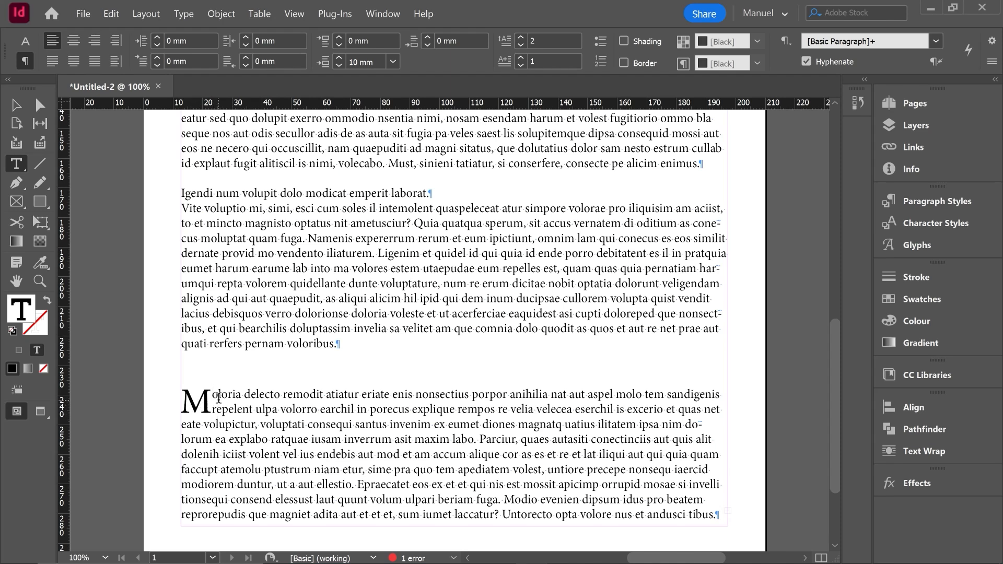
left_click(520, 37)
left_click(520, 36)
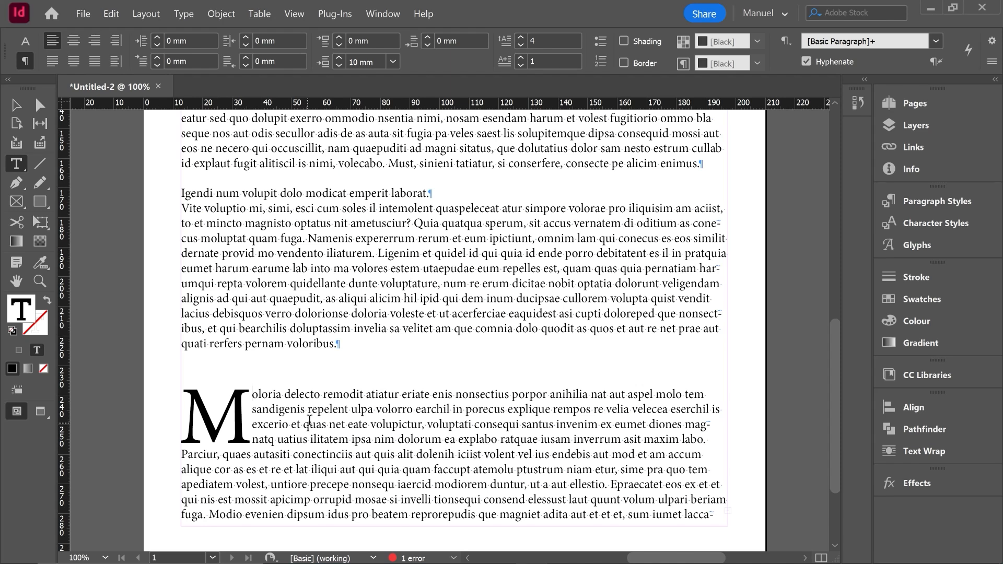
left_click(521, 59)
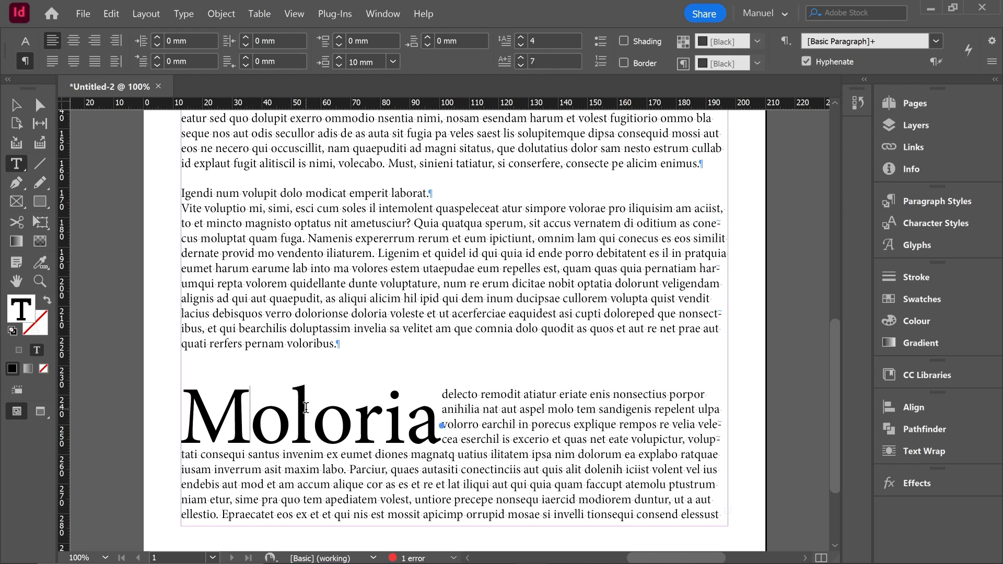
Step: Format the first paragraph, beginning "Feriosam quo", as a bulleted list item
scroll(463, 409, "up", 5)
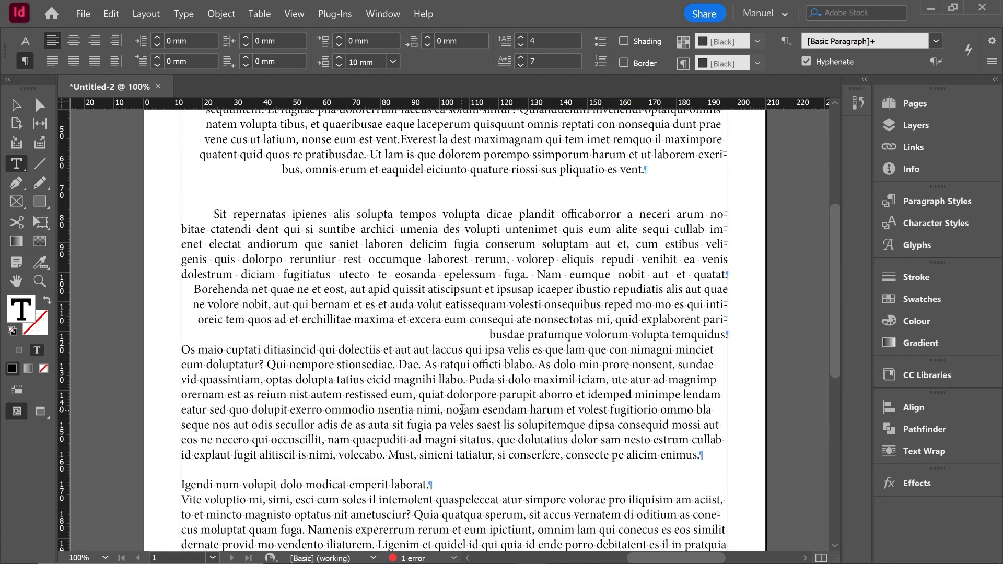
left_click(601, 46)
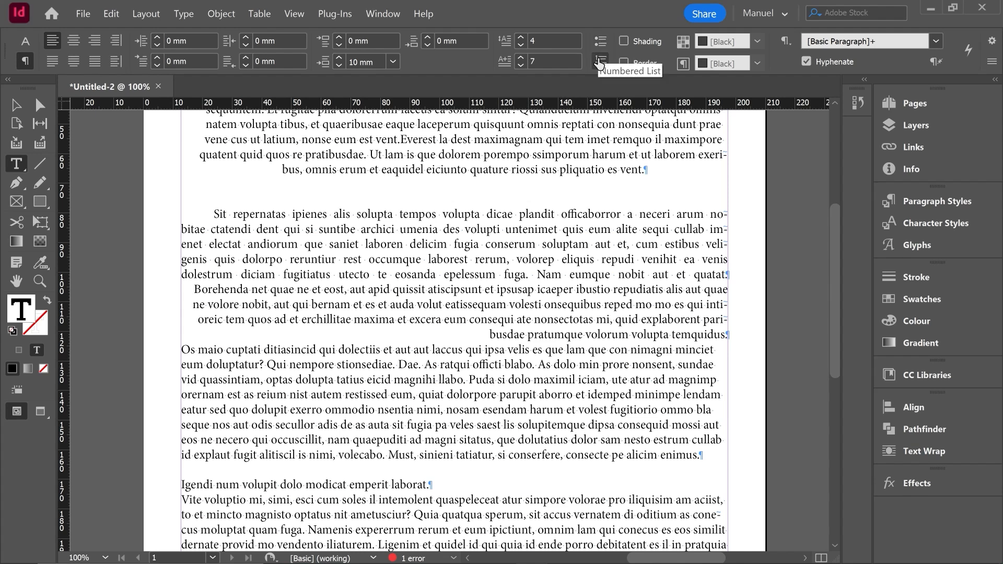
scroll(408, 302, "up", 5)
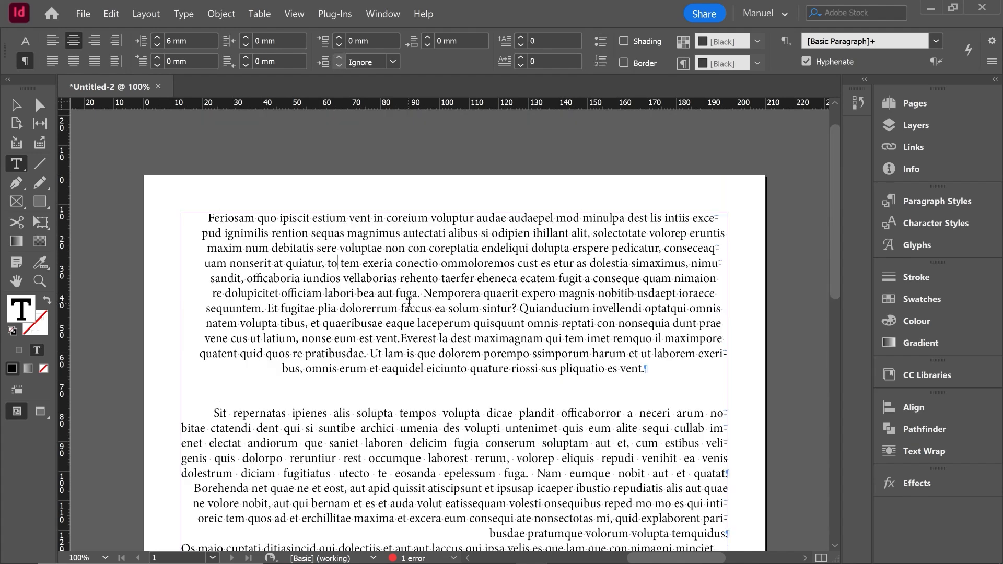
left_click(342, 268)
left_click(601, 42)
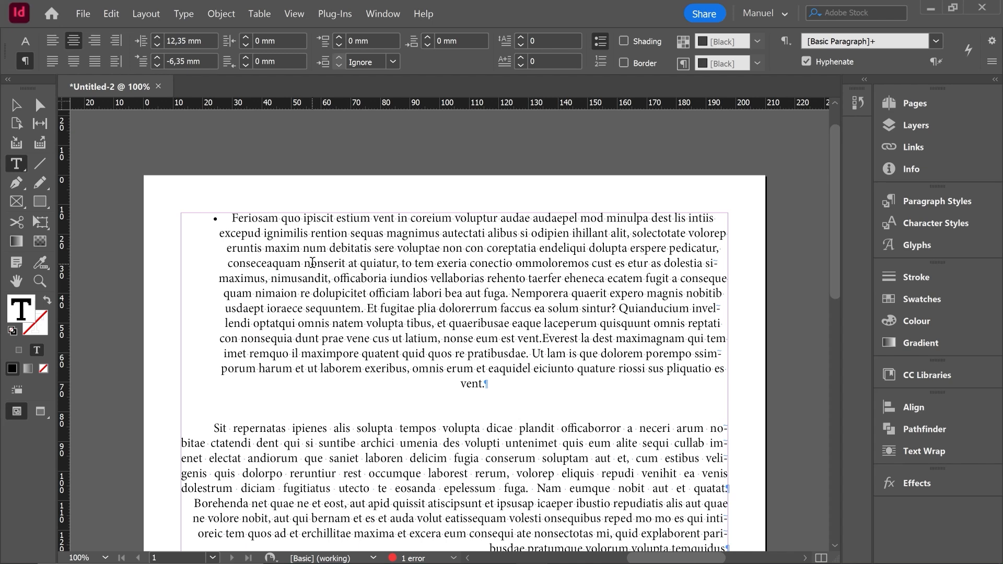
Step: Apply the bulleted list format to all of the first three paragraphs
scroll(313, 263, "down", 3)
left_click_drag(231, 139, 737, 487)
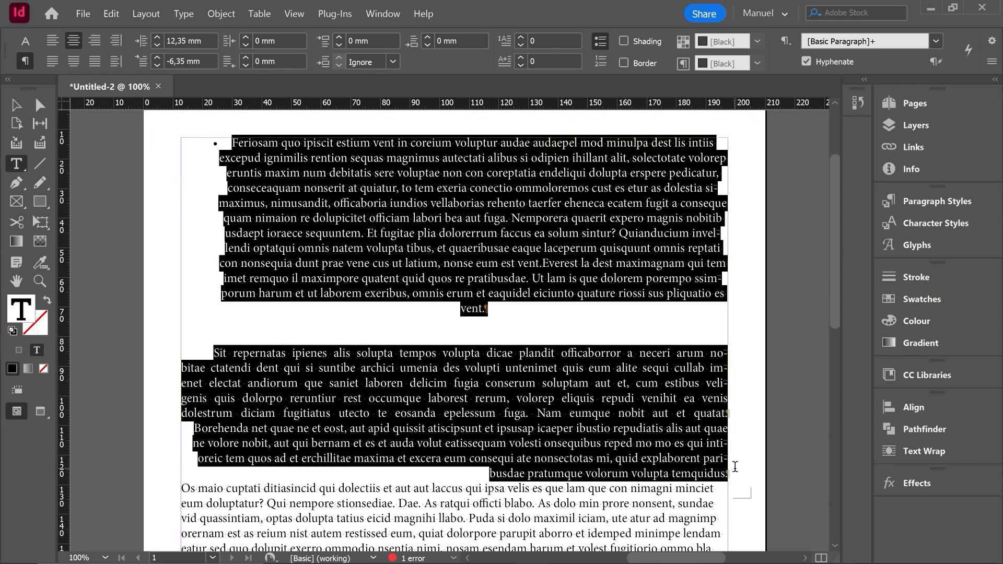
left_click(601, 42)
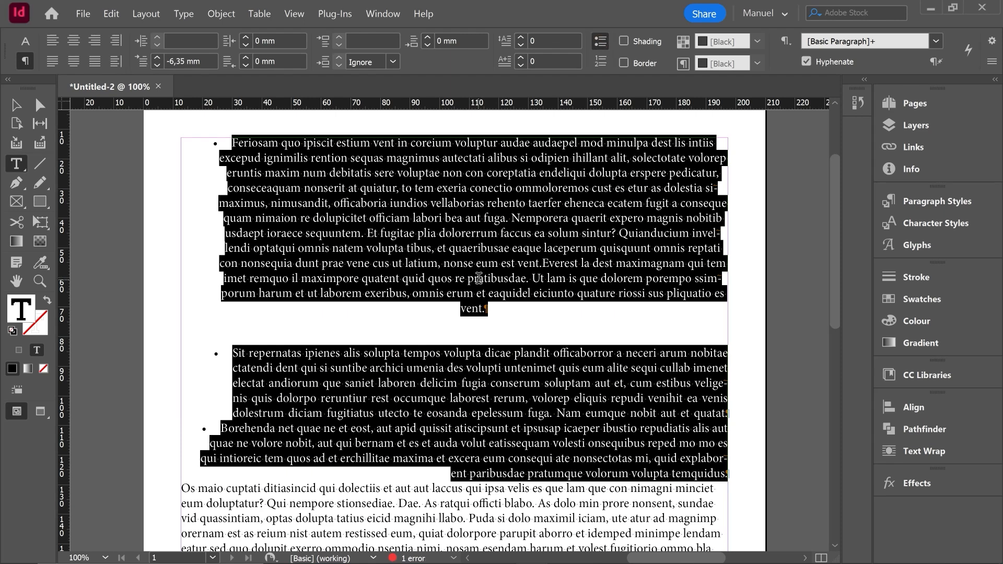
left_click(460, 334)
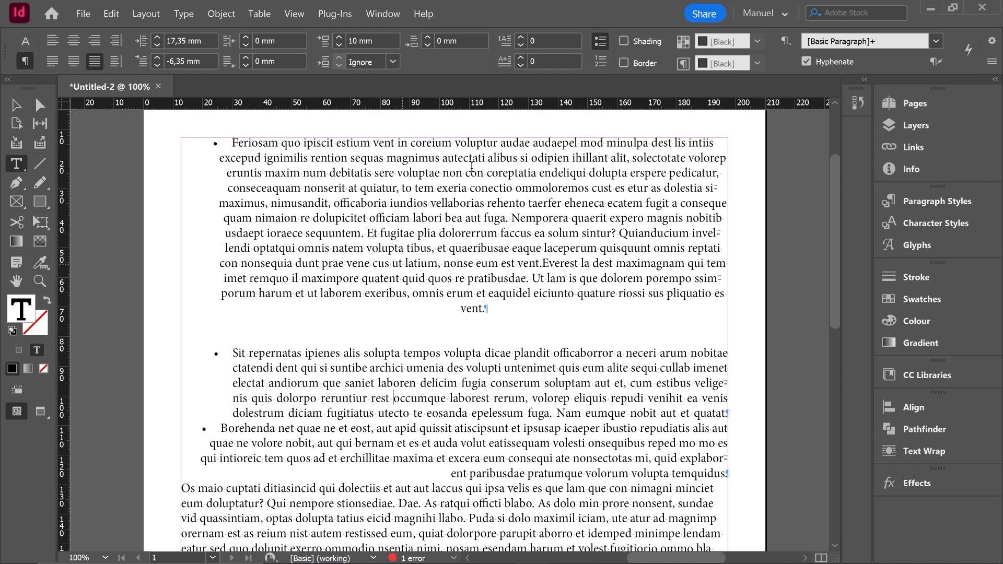
Step: Convert the first three paragraphs from bullets to a numbered list
left_click_drag(209, 142, 738, 467)
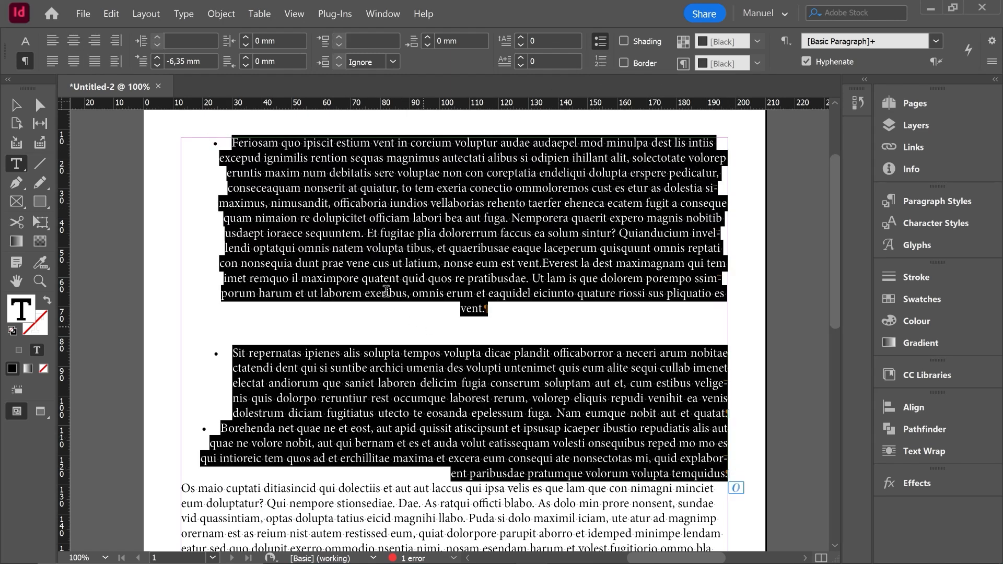
left_click(600, 61)
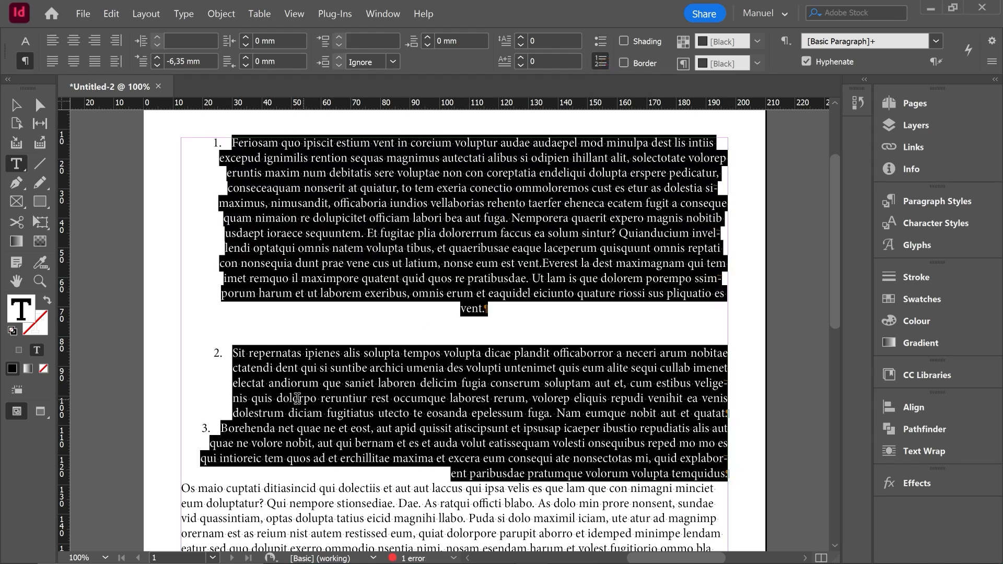
left_click(264, 367)
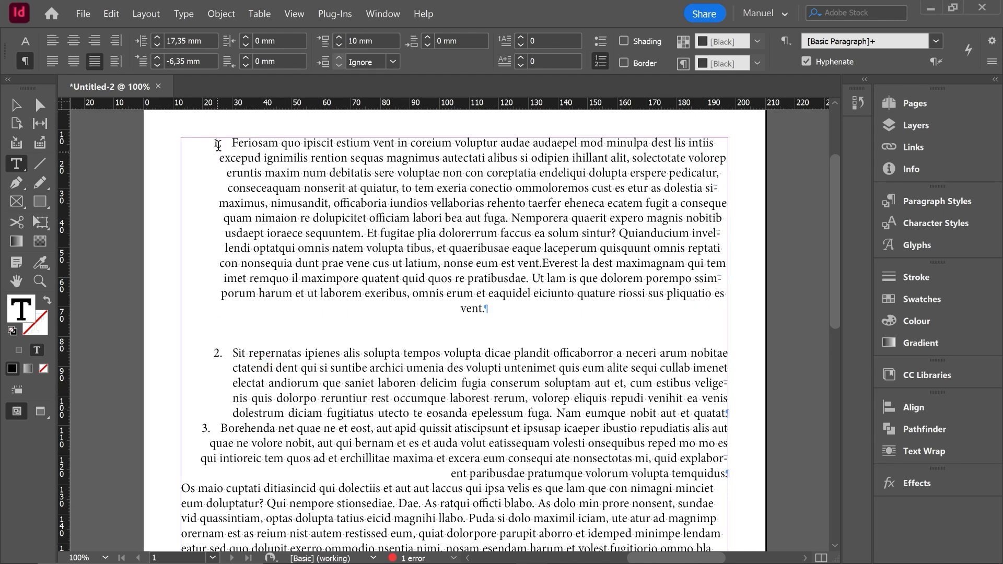
Step: Add shading to the first paragraph and set its colour to C=100 M=0 Y=0 K=0
left_click(418, 188)
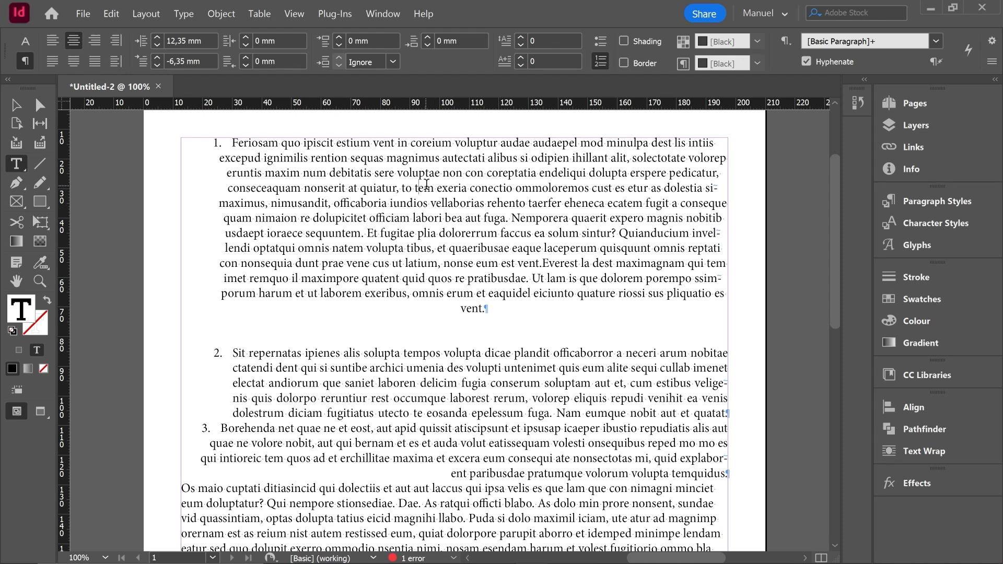
left_click(365, 188)
left_click(623, 42)
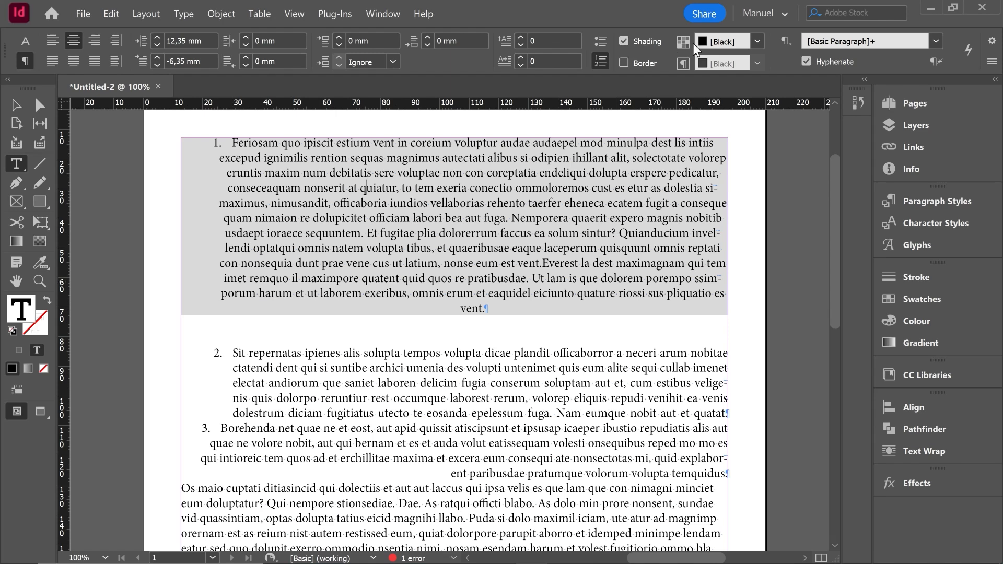
left_click(757, 41)
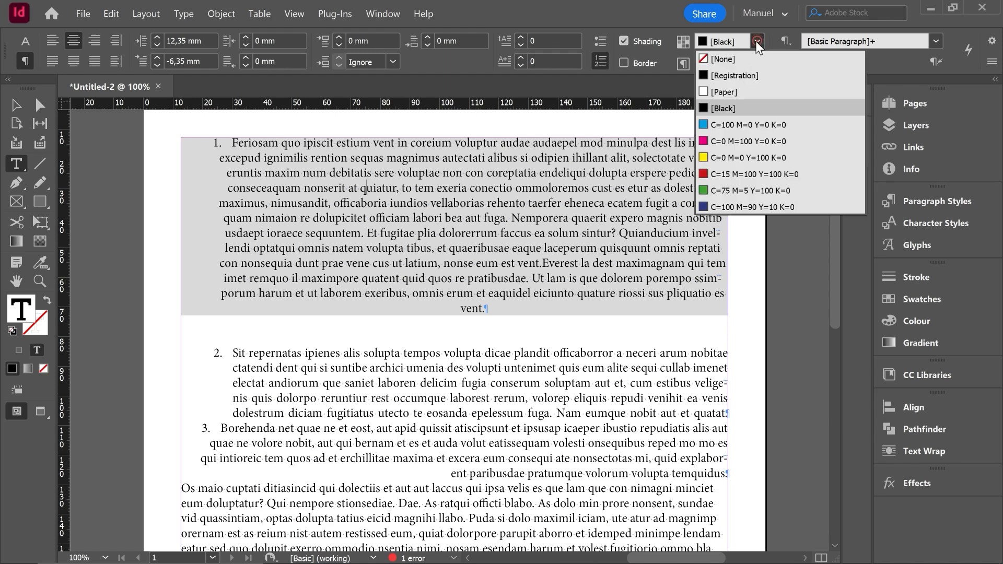
left_click(706, 126)
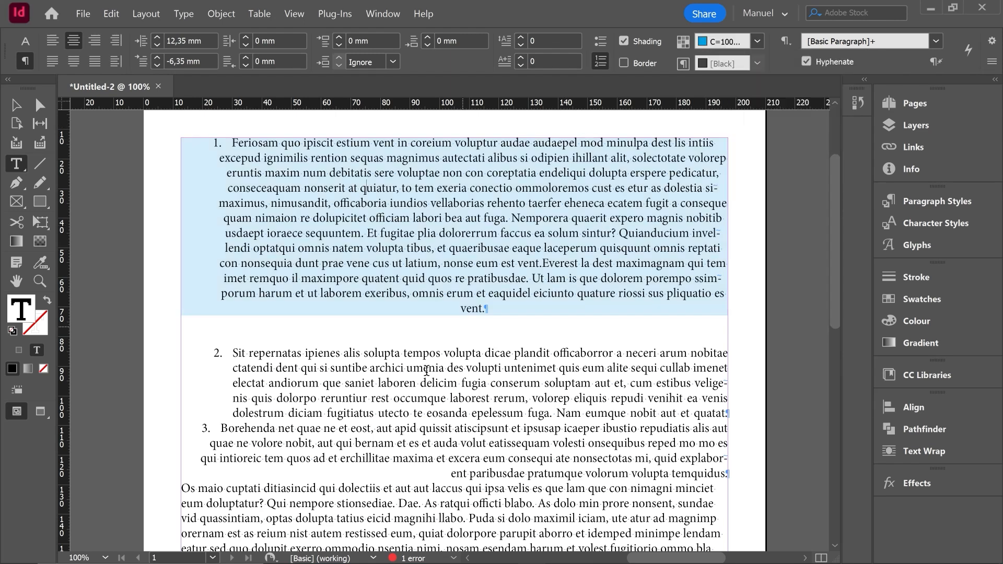
Step: Add a border around the second paragraph and set its colour to C=0 M=100 Y=0 K=0
left_click(402, 373)
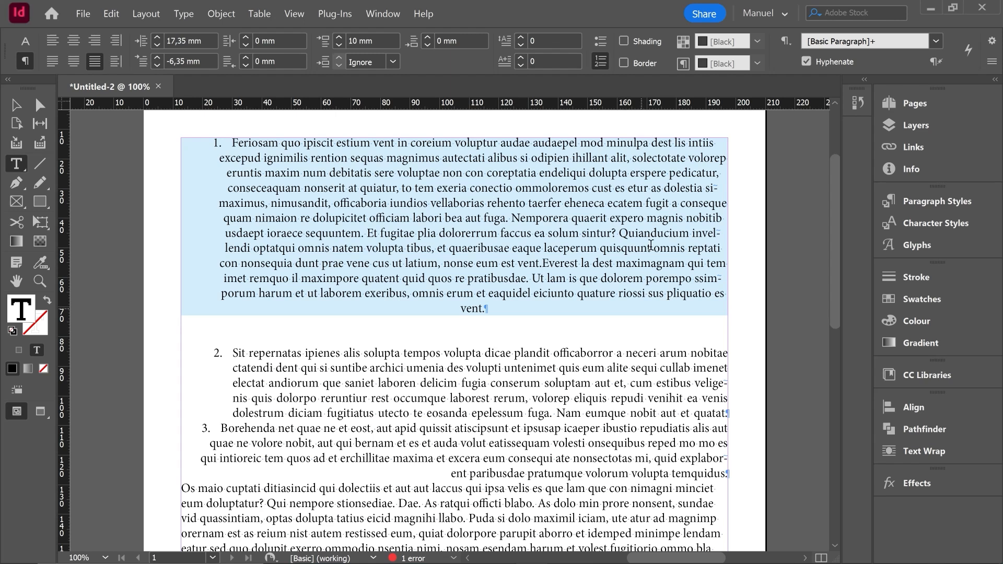
left_click(623, 63)
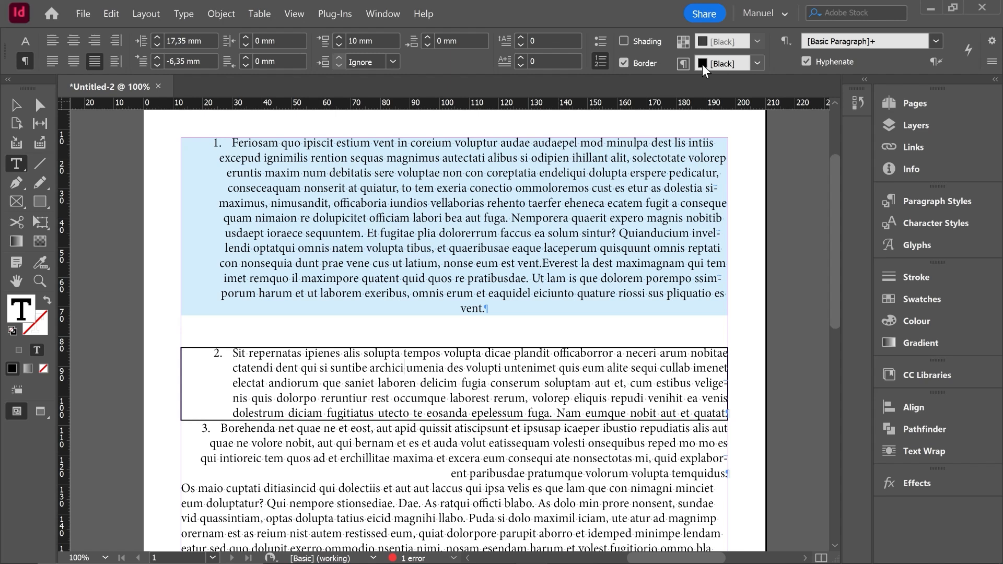
left_click(755, 63)
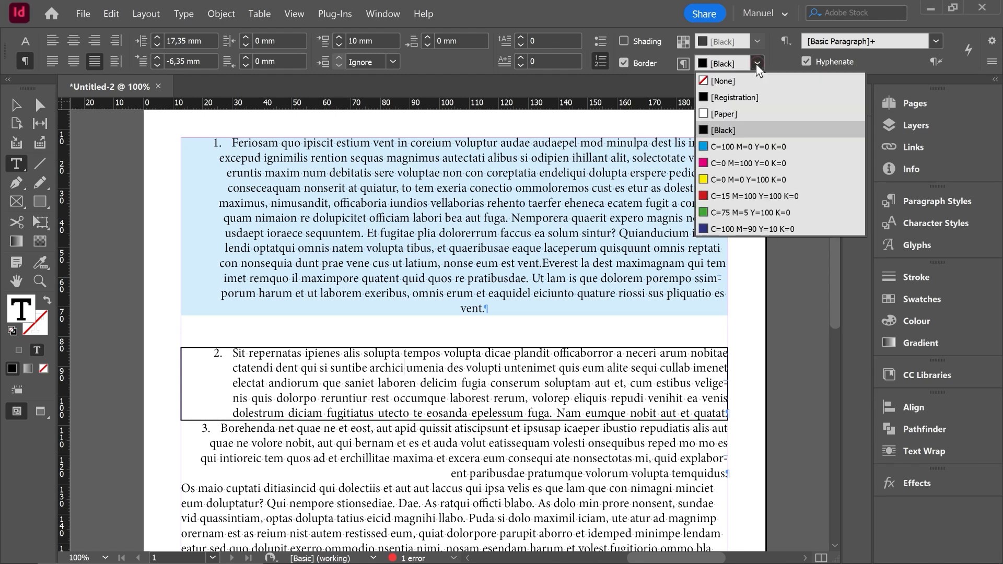
left_click(705, 164)
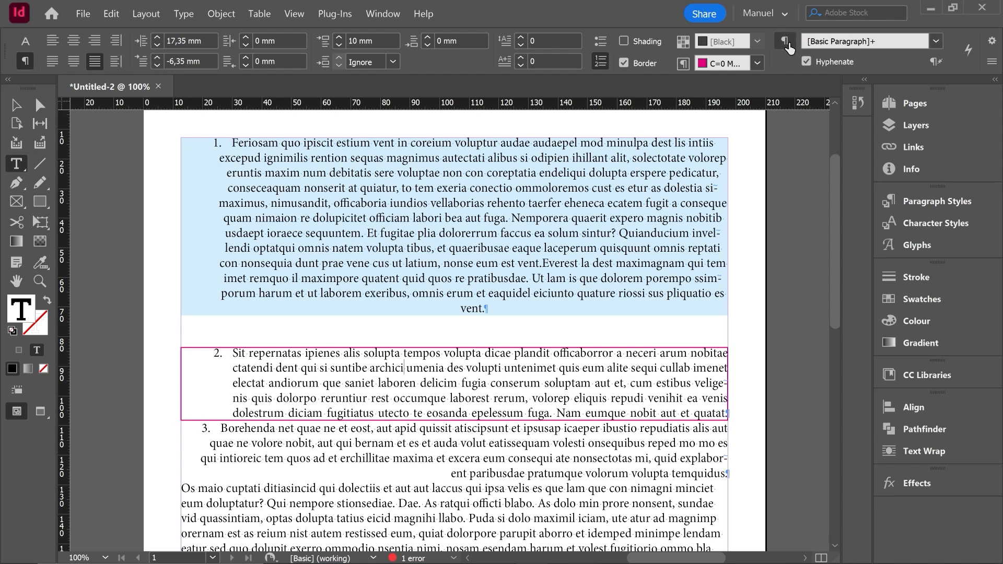
Step: Reapply the [Basic Paragraph] style to the first paragraph and clear its formatting overrides
left_click(935, 40)
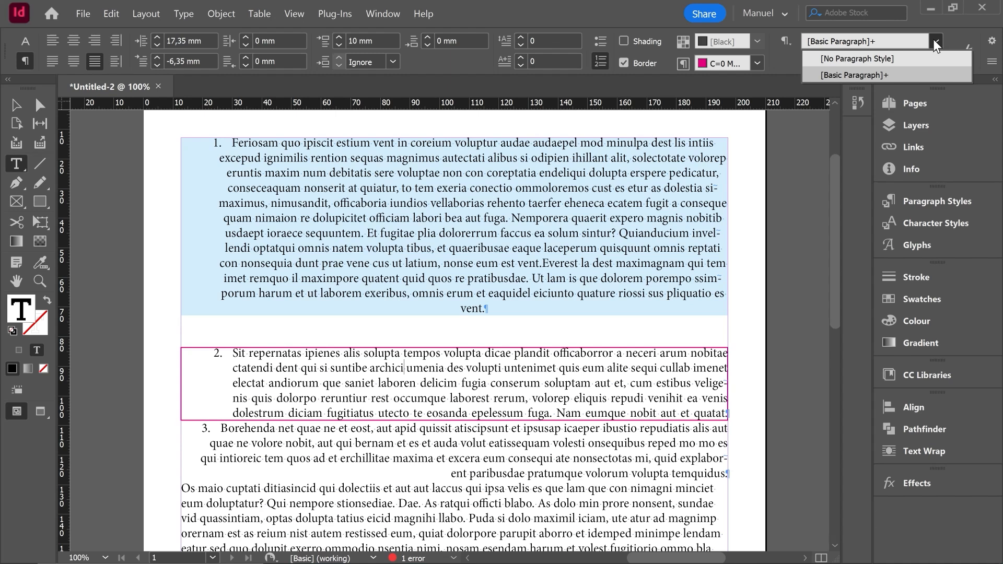
left_click(936, 40)
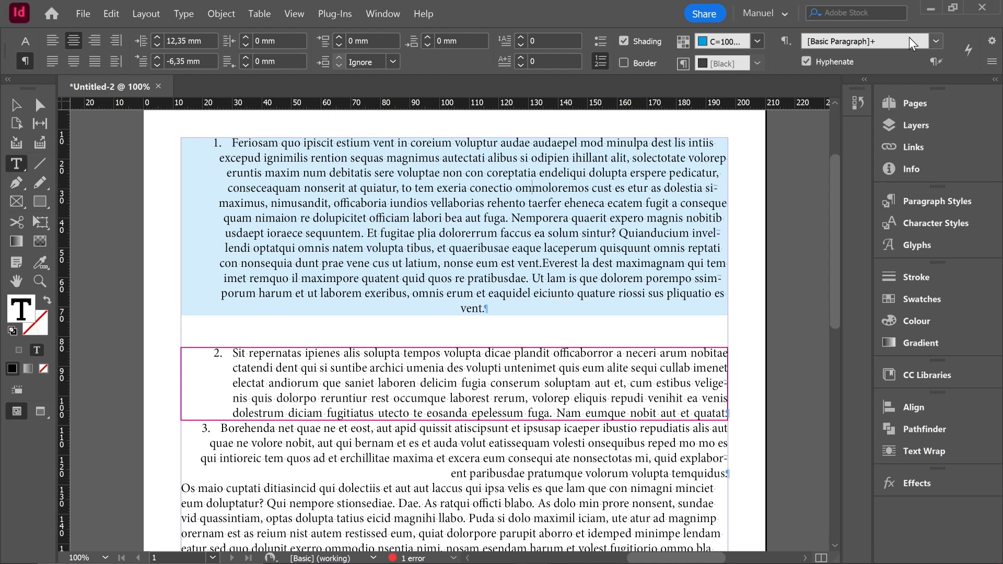
left_click(936, 41)
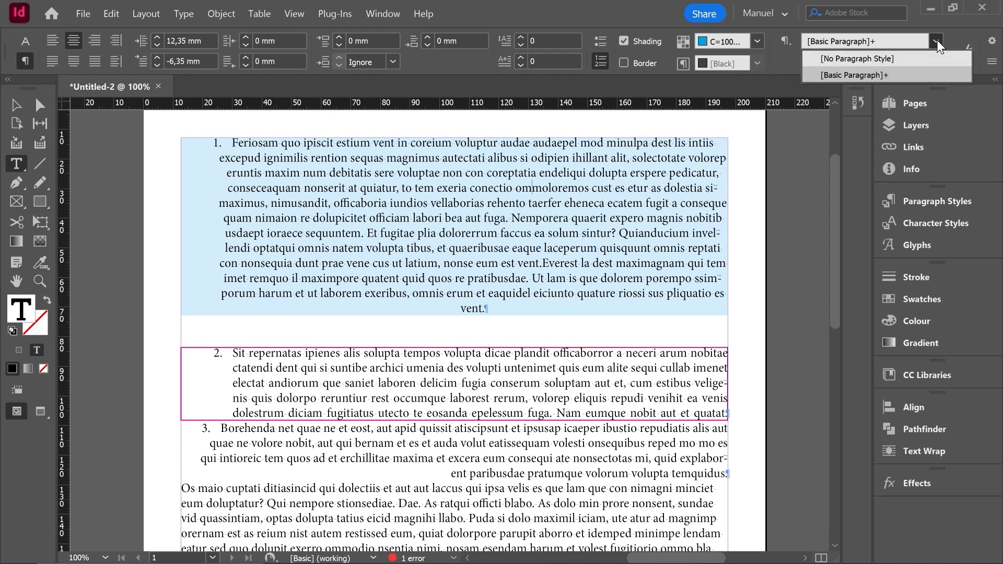
left_click(885, 77)
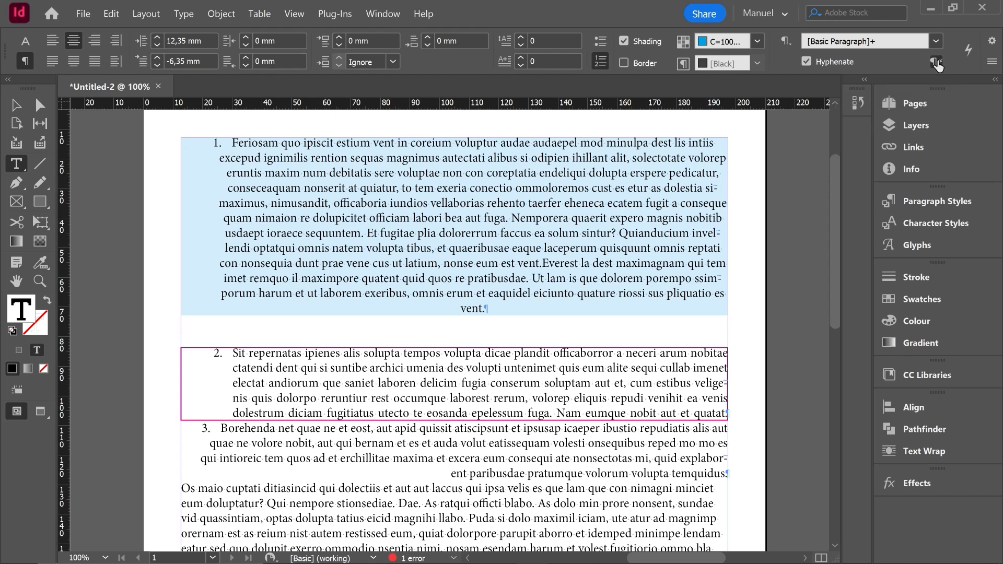
left_click(937, 65)
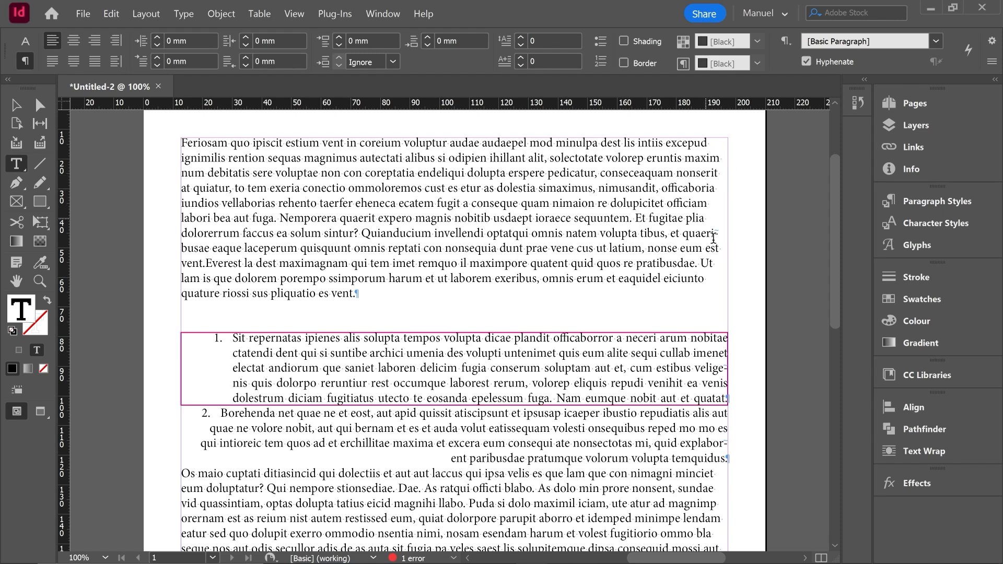
Step: Turn off hyphenation for the first paragraph
scroll(717, 246, "up", 1, "alt")
scroll(719, 244, "up", 1, "alt")
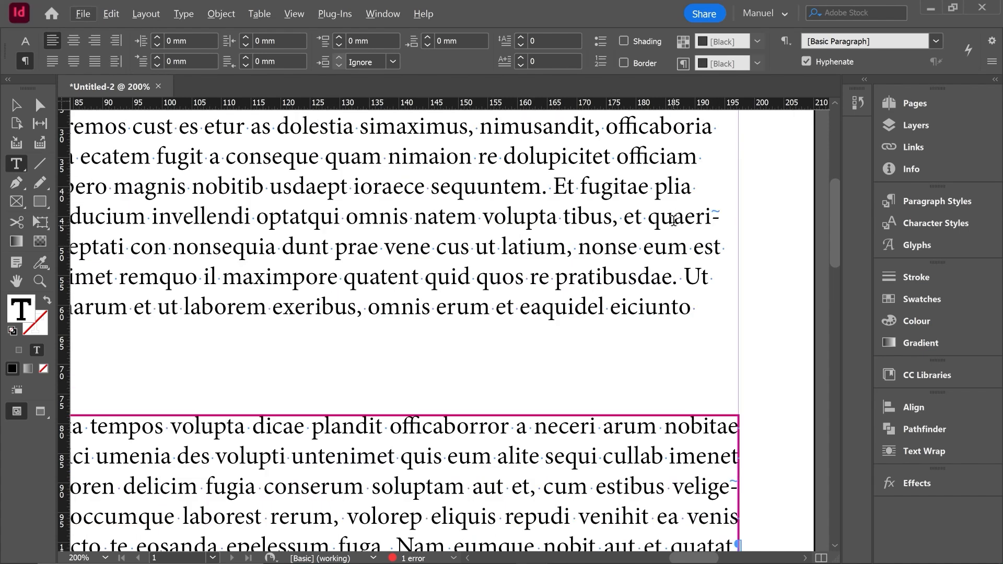
left_click_drag(661, 217, 697, 217)
scroll(697, 216, "down", 1, "alt")
left_click(517, 244)
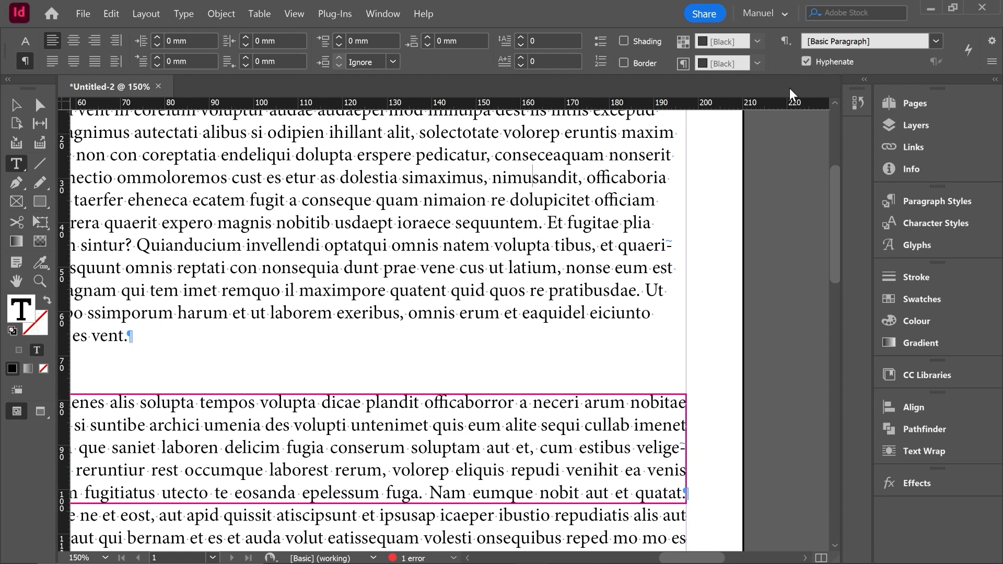
left_click(807, 62)
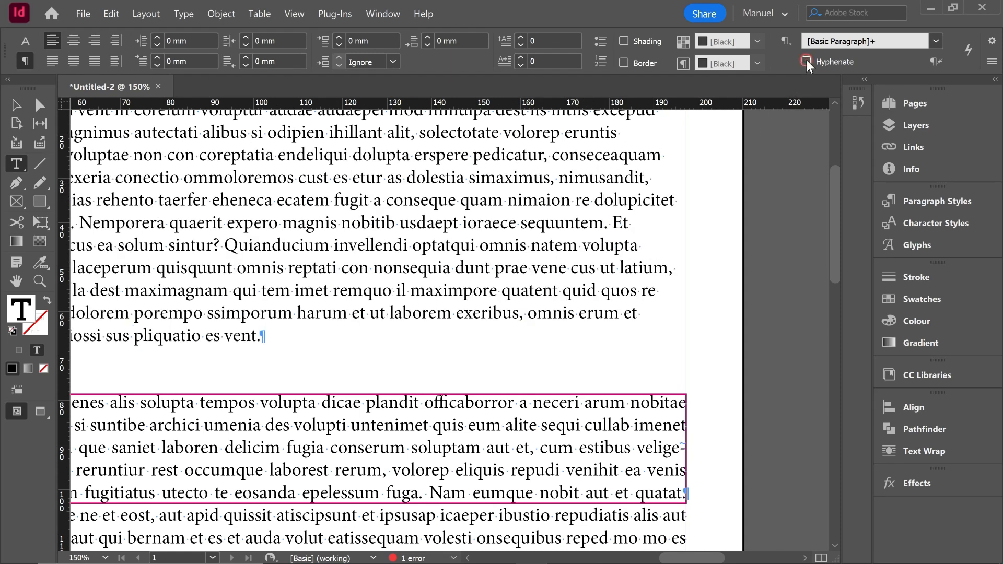
Step: Compare the word breaks at the line ends of the first paragraph and the bordered second paragraph
scroll(667, 206, "up", 3)
scroll(668, 214, "down", 1)
scroll(663, 251, "down", 1)
scroll(656, 293, "up", 1)
scroll(653, 324, "down", 2)
left_click(648, 361)
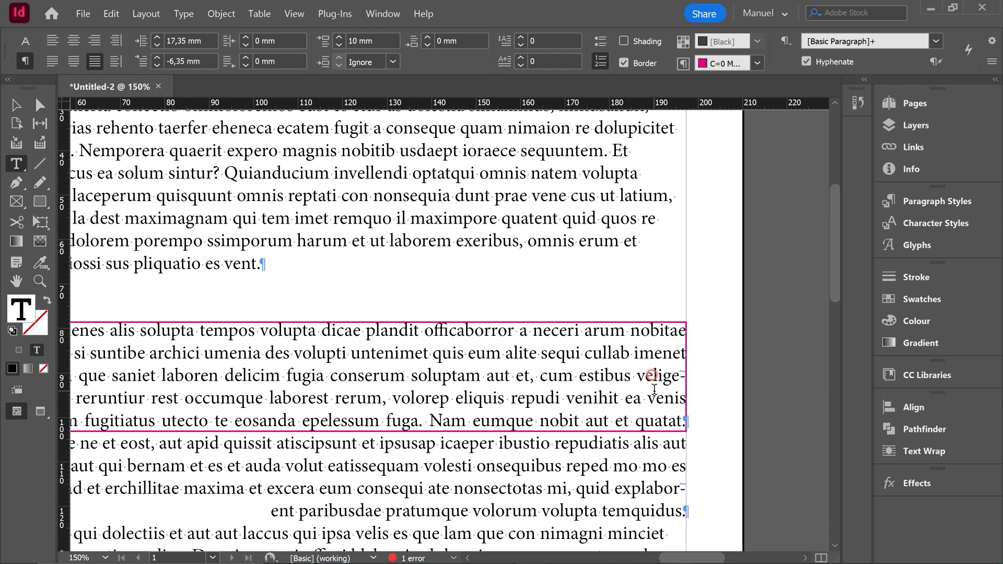
double_click(654, 375)
key("ctrl+minus")
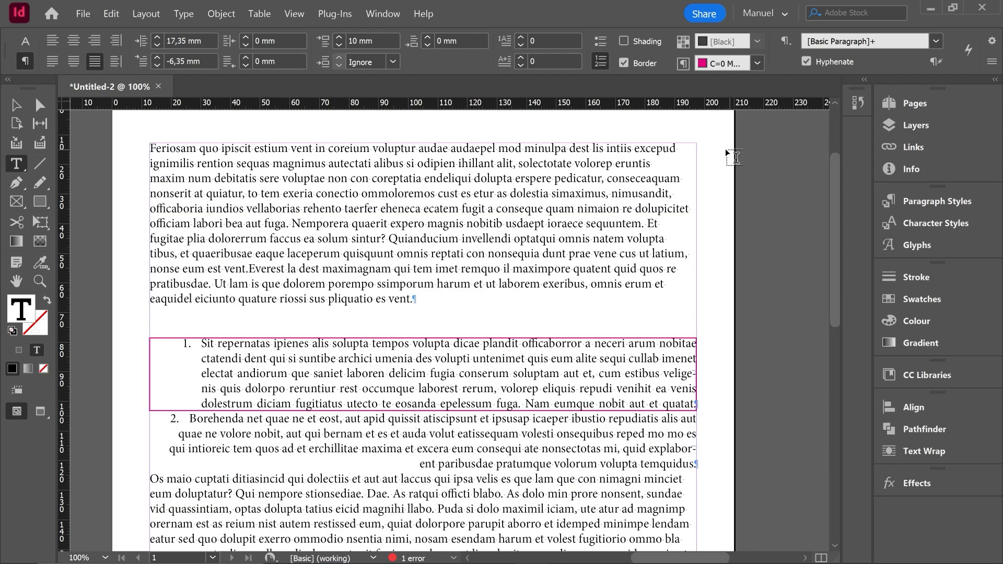